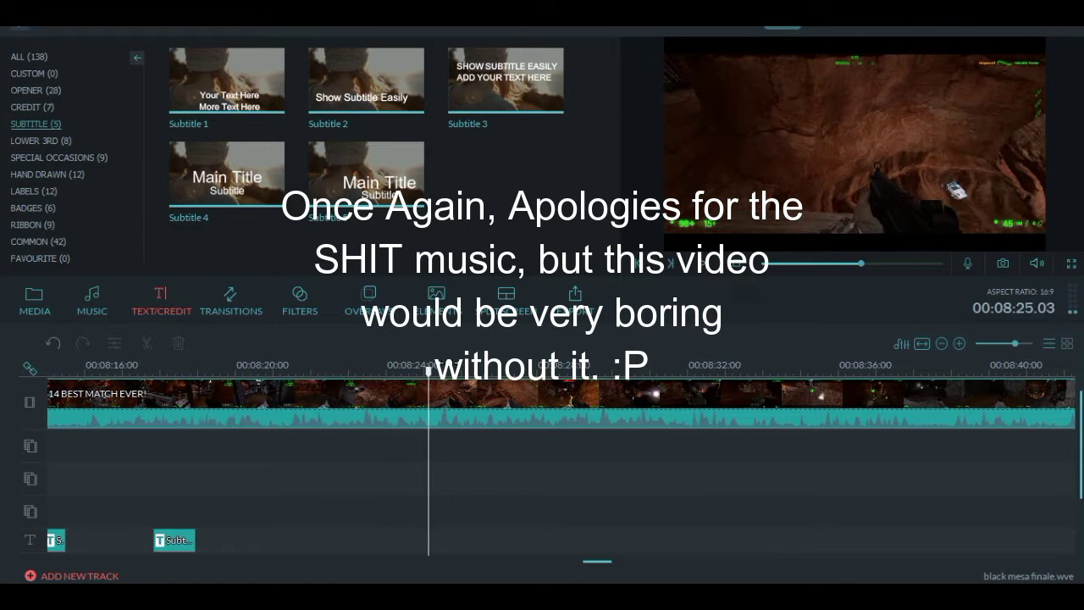
Add a Subtitle 1 clip to the text track at about 00:08:21.12 and split it at 00:08:21.23.
drag(438, 381, 299, 385)
click(227, 94)
click(702, 263)
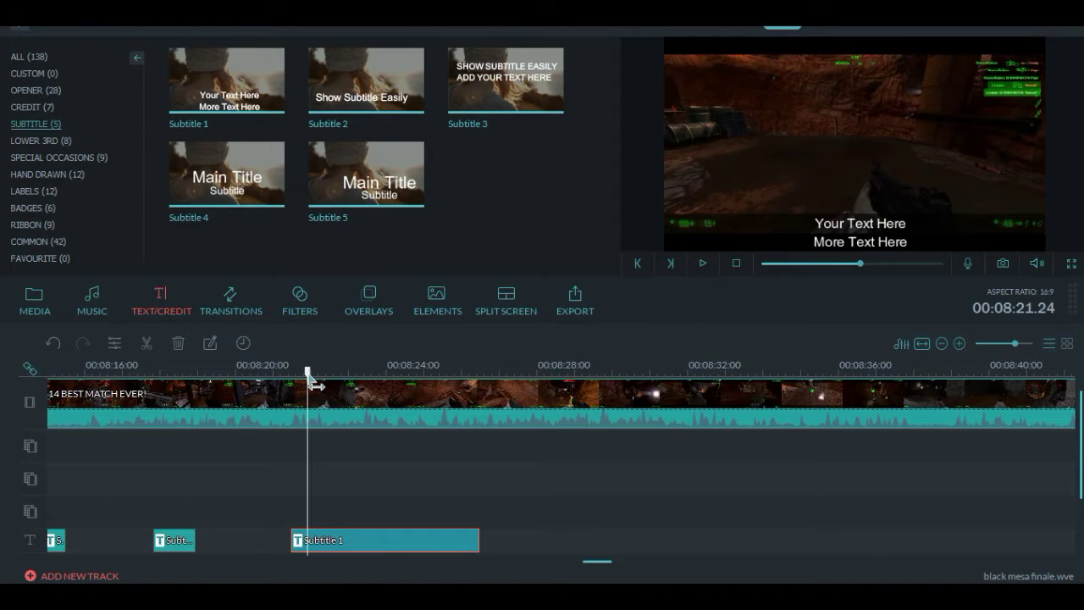
right_click(357, 546)
click(440, 508)
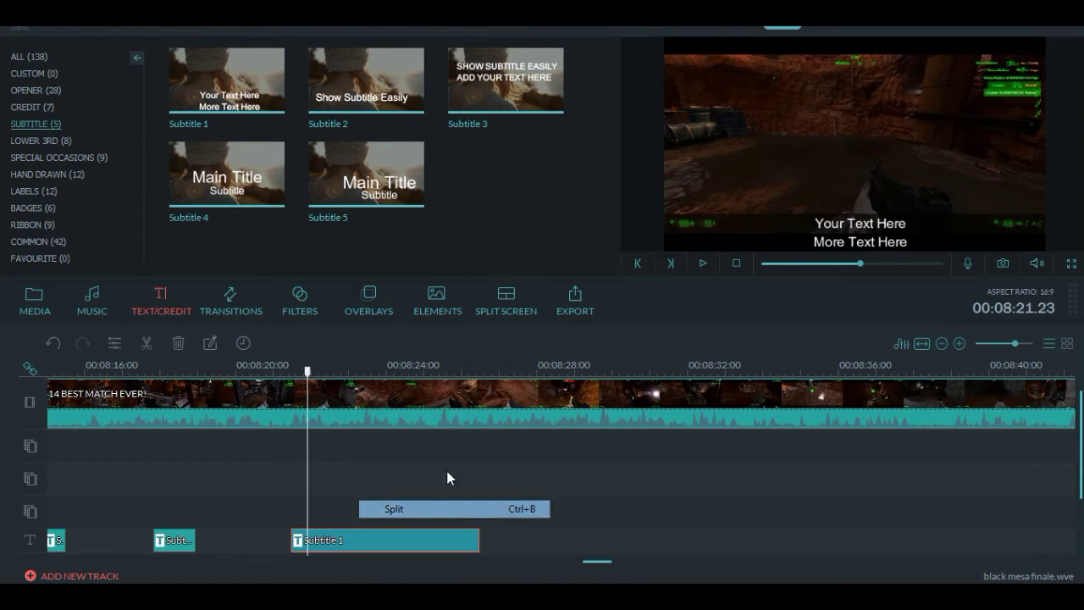
Play on to the next spoken word and split the remaining subtitle clip at about 00:08:22.17.
click(703, 265)
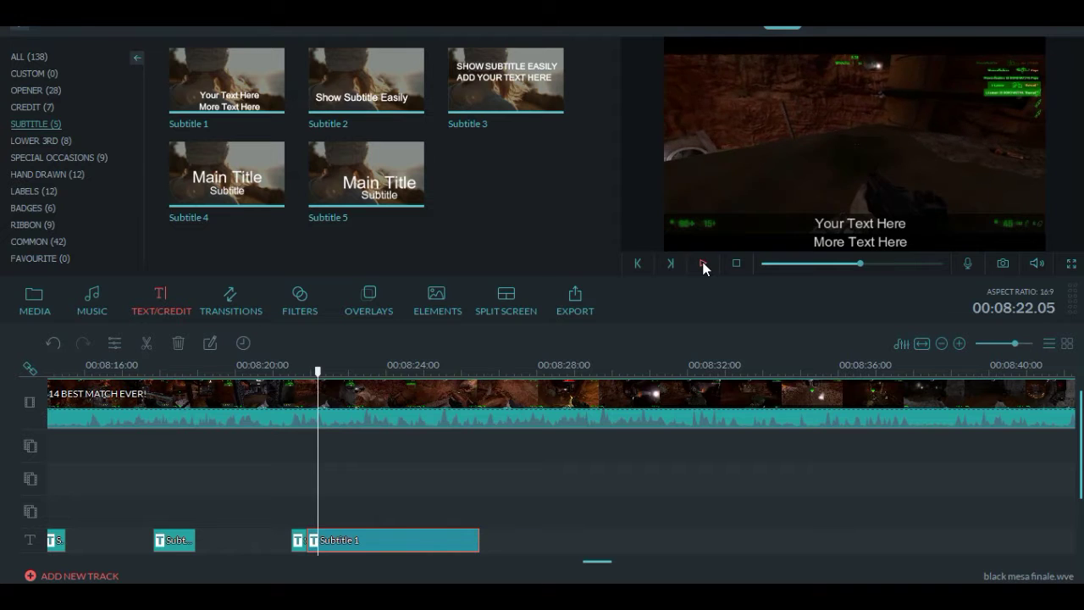
click(703, 265)
right_click(399, 541)
click(474, 506)
Split the last subtitle clip at 00:08:23.10 and delete the piece between 00:08:22.17 and that cut.
click(704, 264)
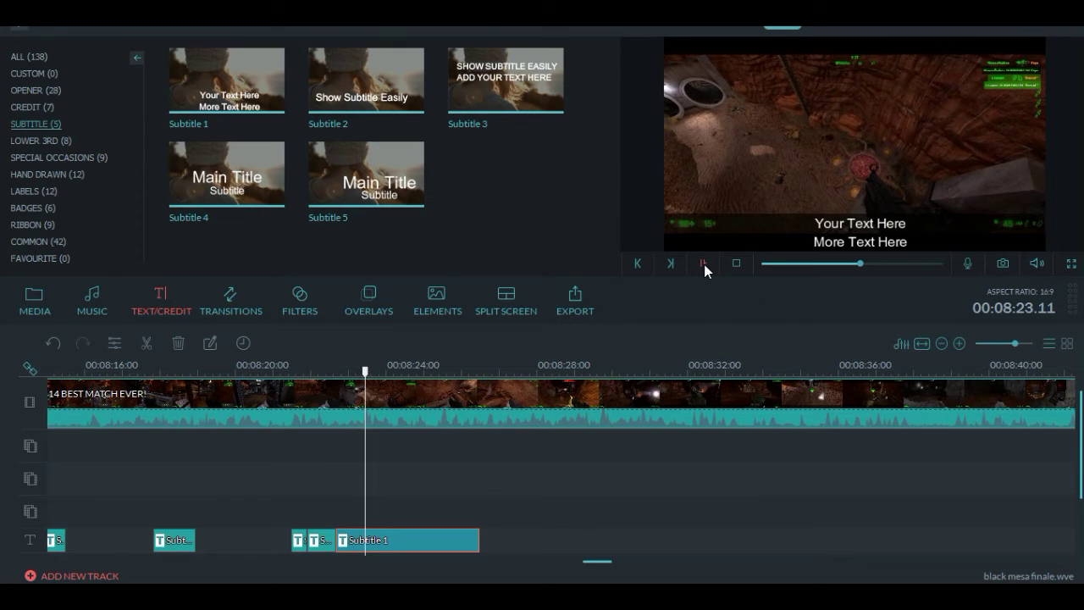
click(704, 264)
drag(371, 375, 364, 375)
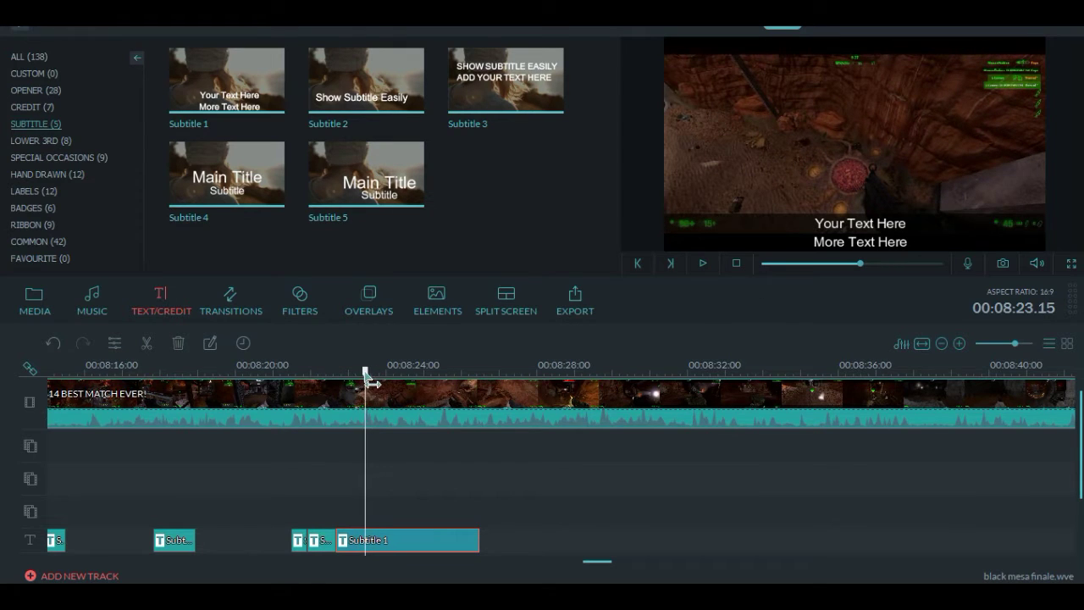
right_click(408, 539)
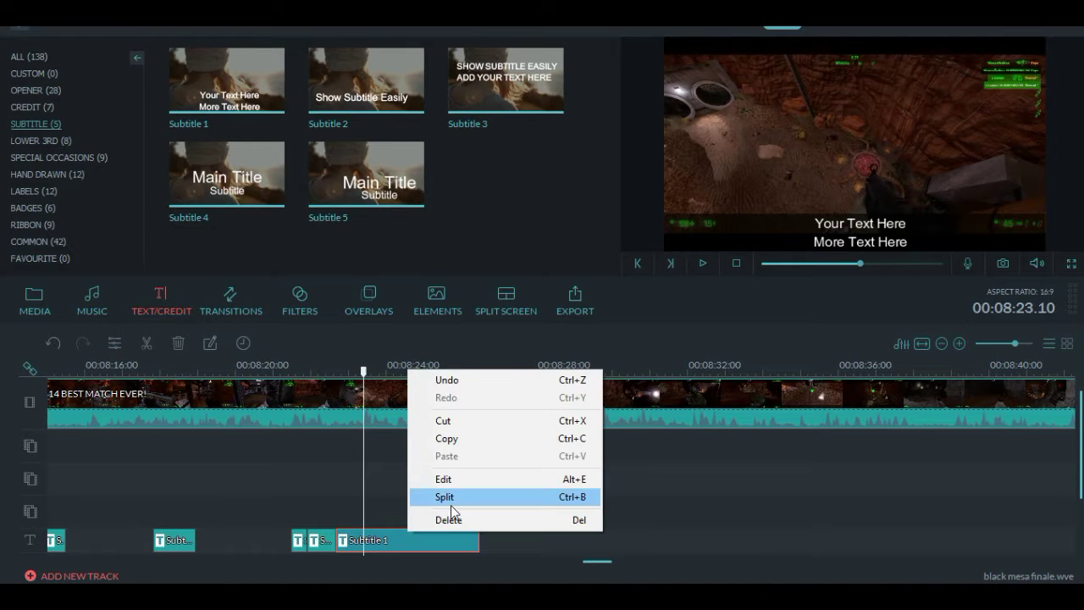
click(449, 496)
right_click(355, 542)
click(394, 525)
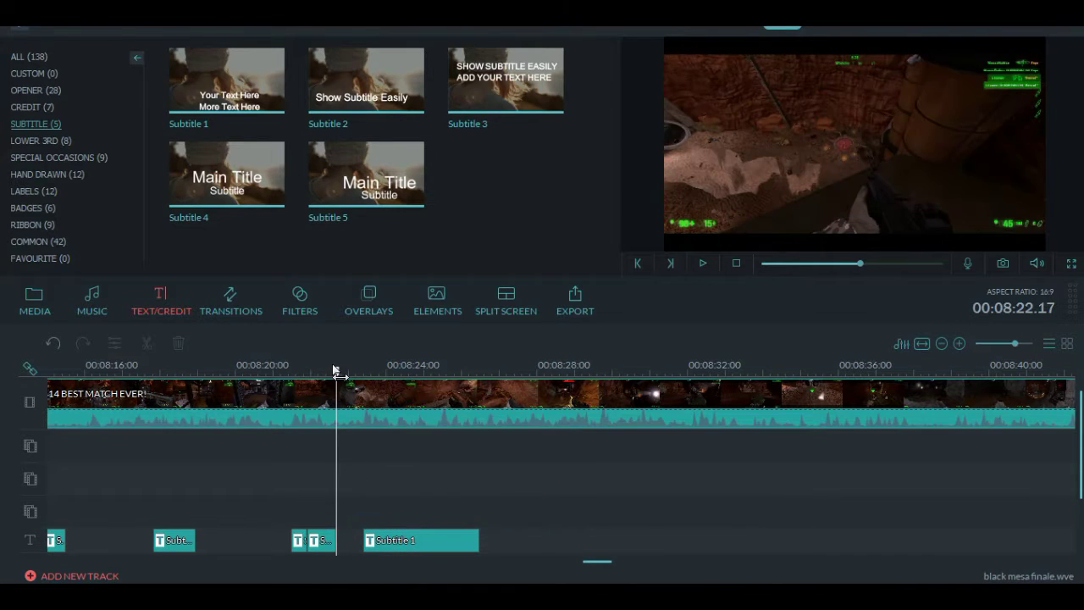
Play from the start of the remaining long subtitle clip and split it at 00:08:23.16.
drag(339, 376, 363, 370)
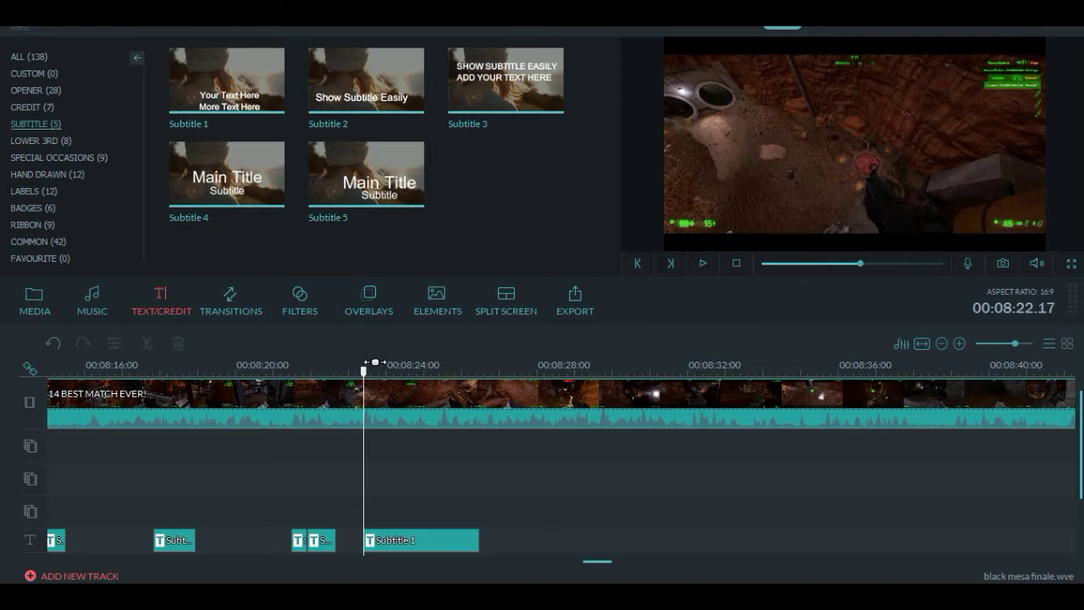
click(702, 263)
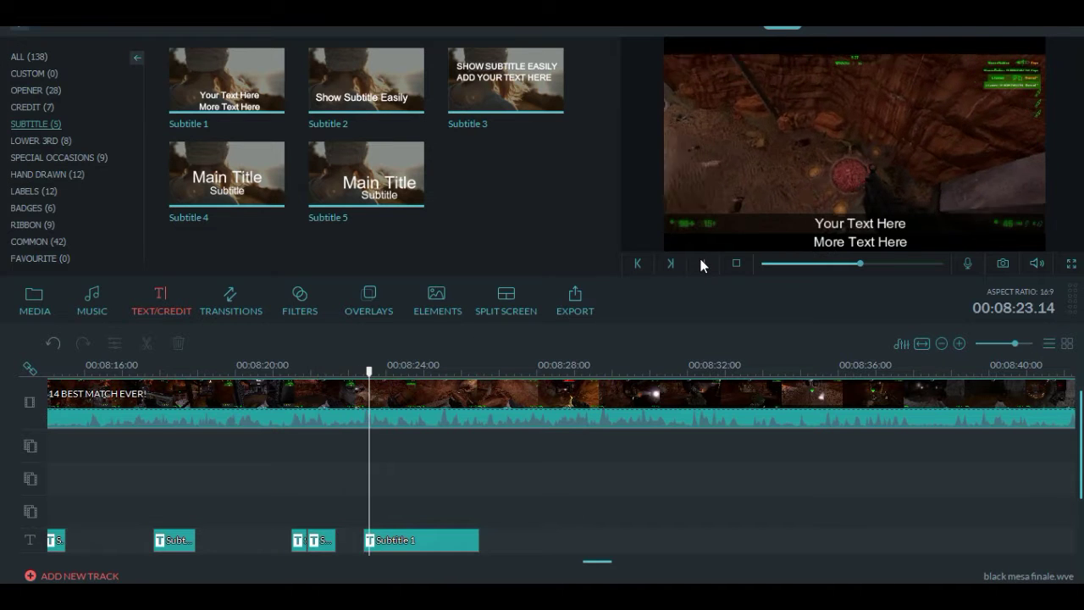
right_click(460, 529)
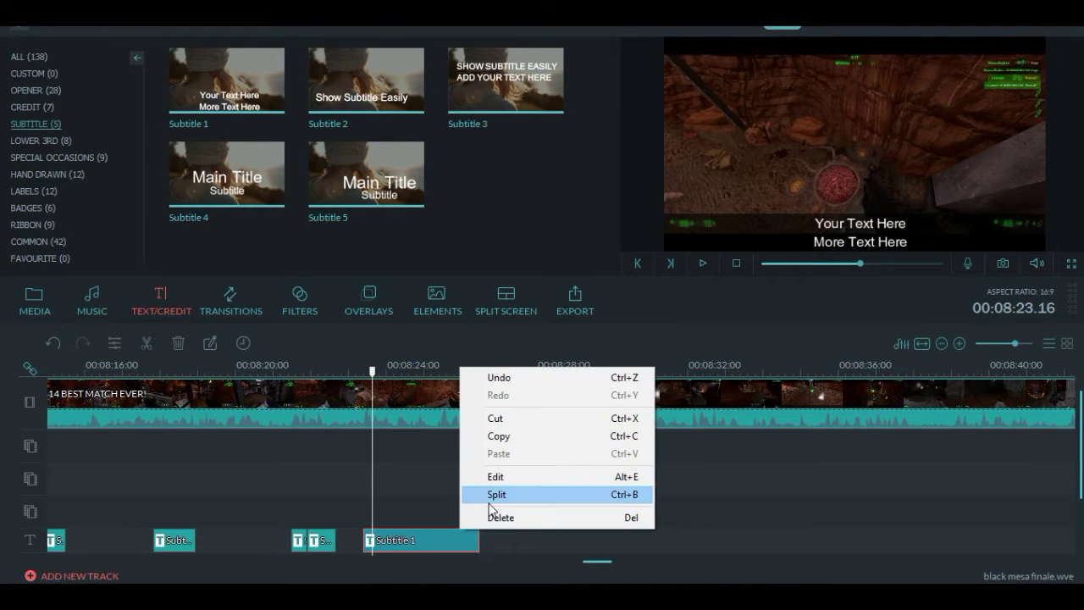
click(487, 495)
Advance playback a few frames and split the last subtitle clip at 00:08:23.20.
click(702, 263)
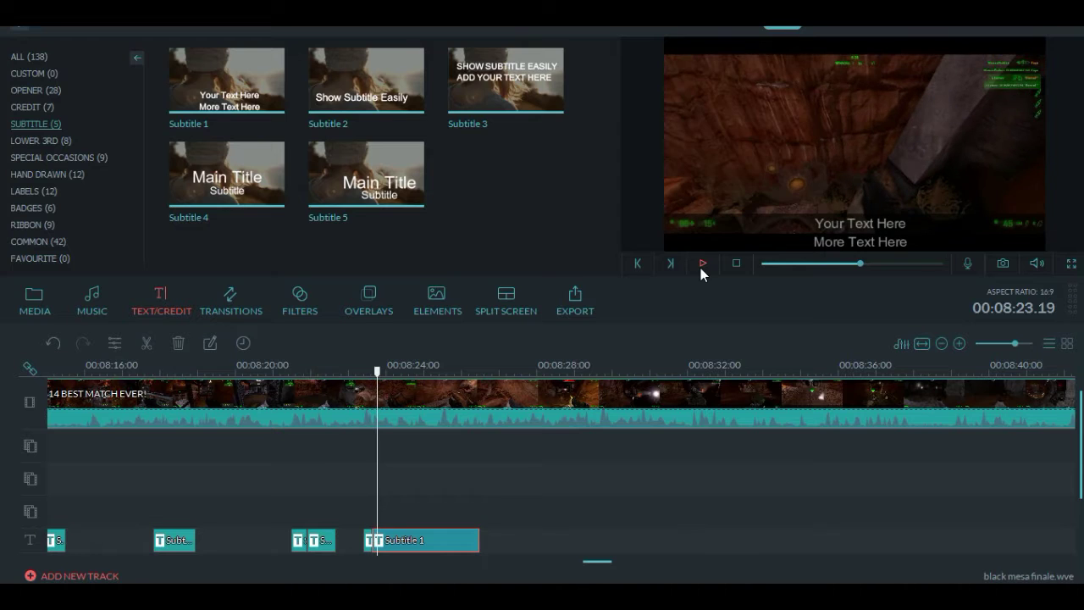
click(702, 264)
right_click(413, 562)
right_click(403, 540)
click(440, 505)
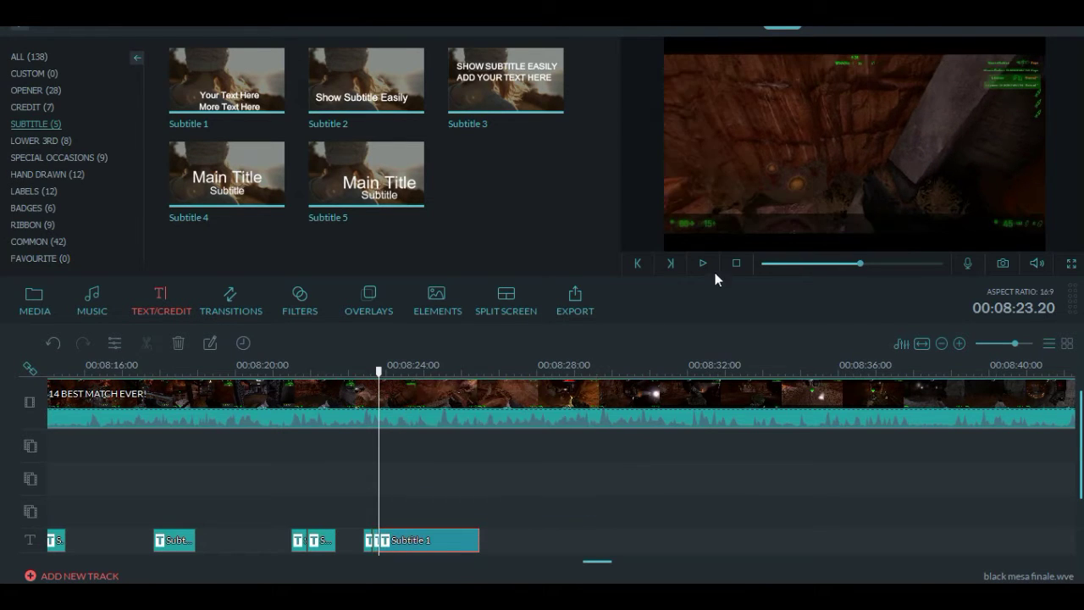
Play to the end of the next word and split the last subtitle clip at 00:08:24.06.
click(703, 264)
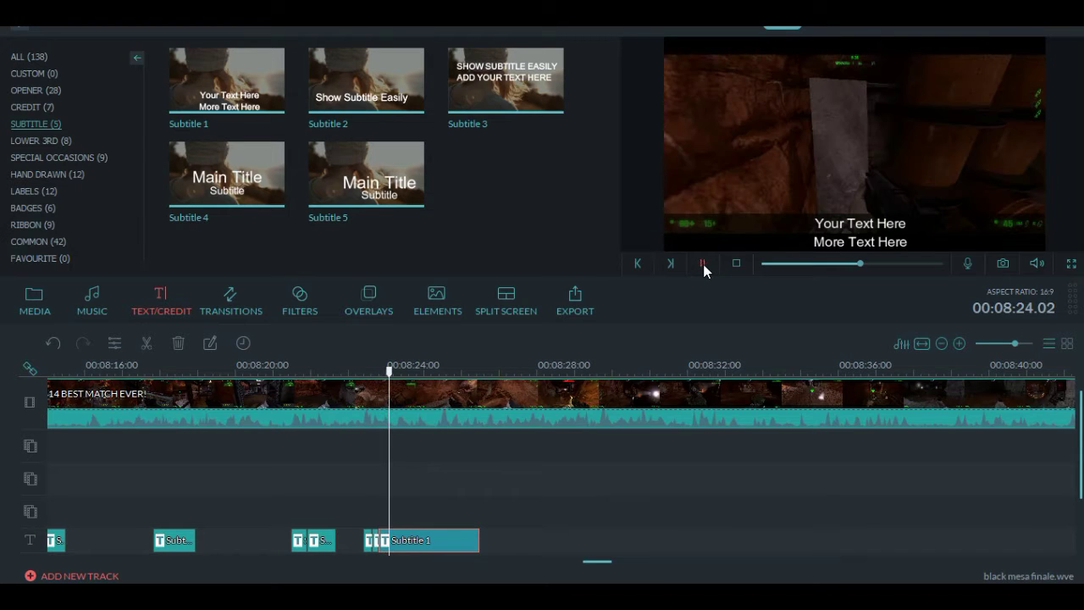
click(396, 371)
right_click(437, 533)
click(474, 509)
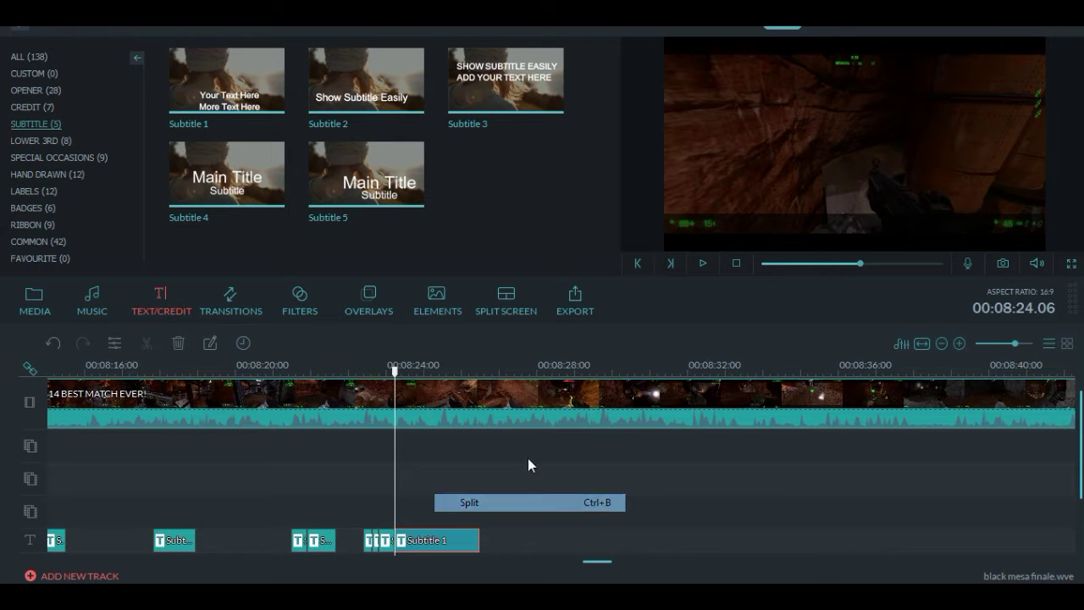
Play on, step the playhead back slightly, and split the last subtitle clip at 00:08:24.16.
click(703, 263)
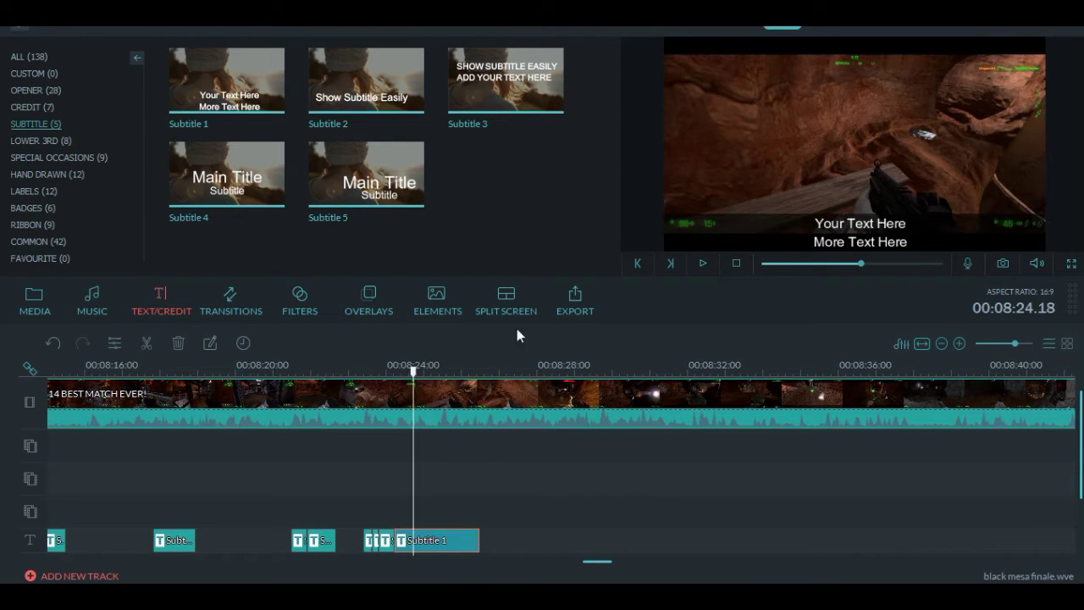
drag(415, 382, 410, 383)
right_click(441, 542)
click(474, 509)
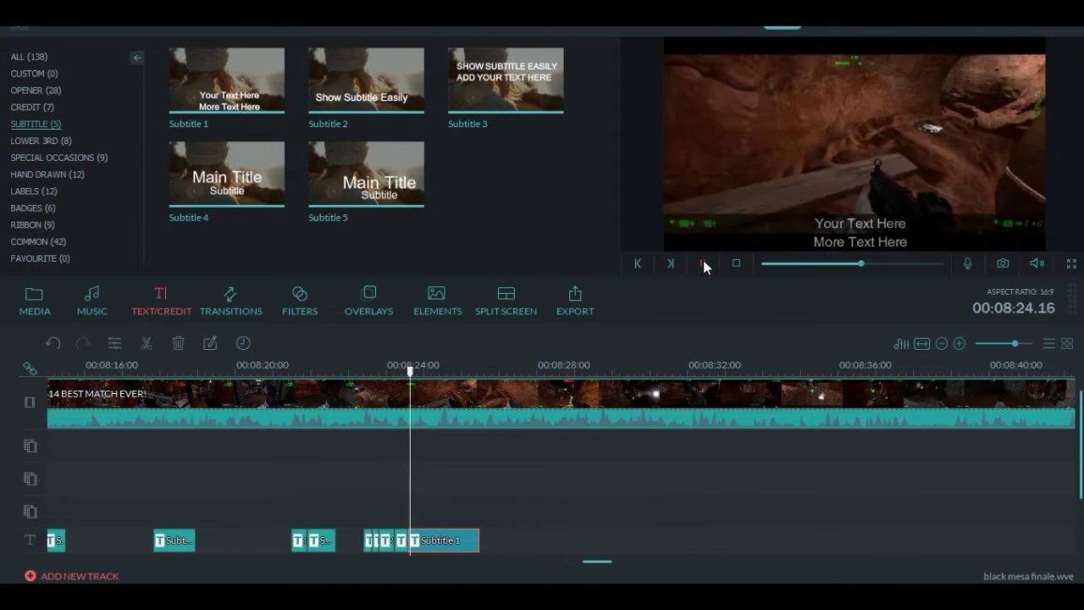
Split the last subtitle clip at 00:08:25.01 and delete the leftover piece after the cut.
click(703, 263)
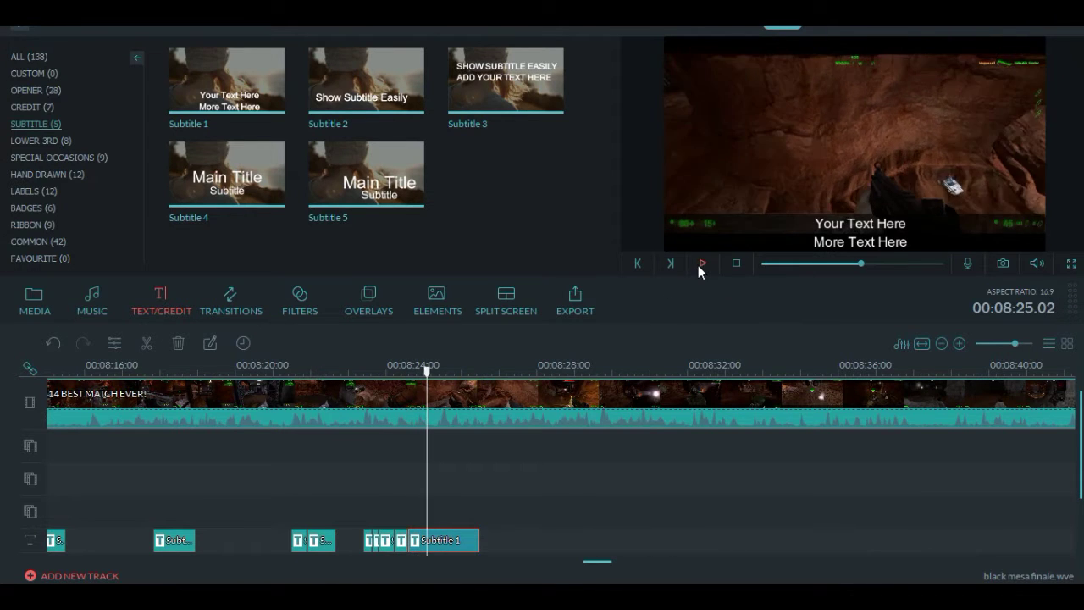
drag(441, 373, 426, 377)
right_click(454, 560)
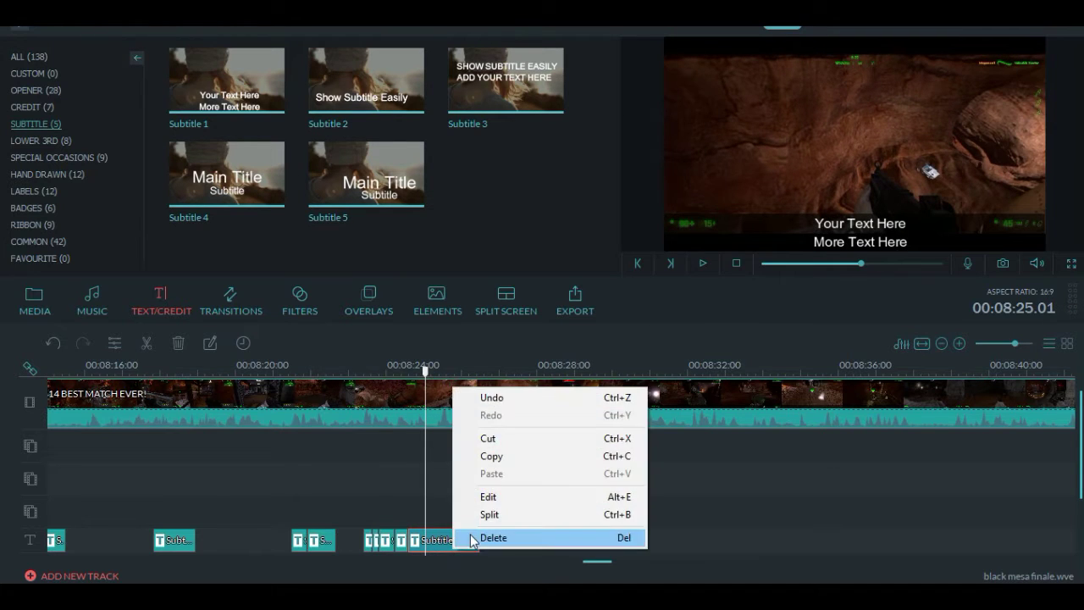
click(468, 513)
right_click(463, 535)
click(487, 523)
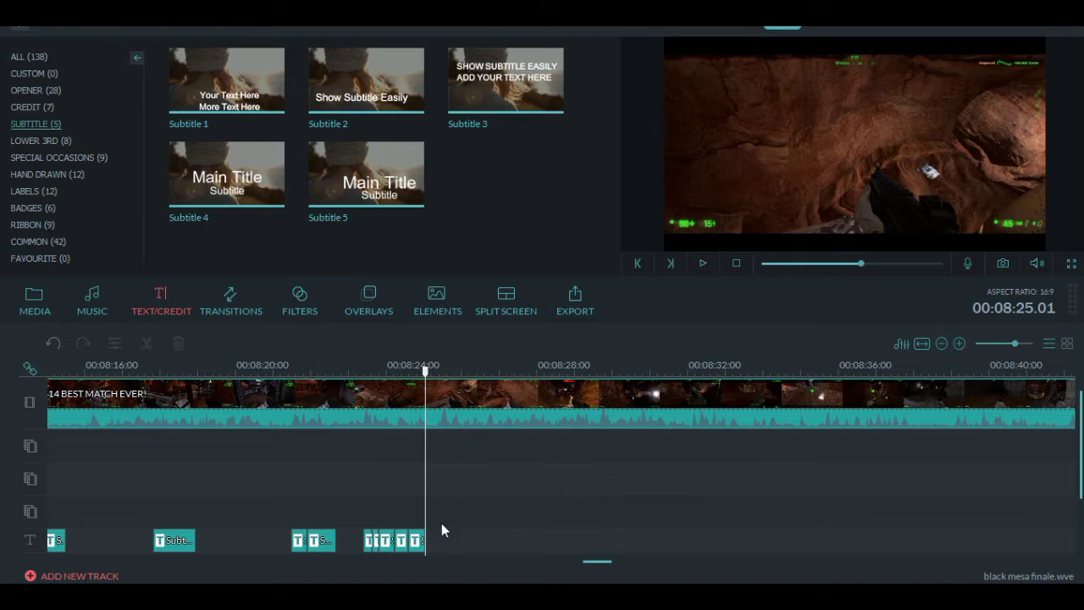
Play back the cut subtitle clips from about 00:08:21.12 to check their timing against the speech.
drag(425, 377, 289, 376)
click(704, 264)
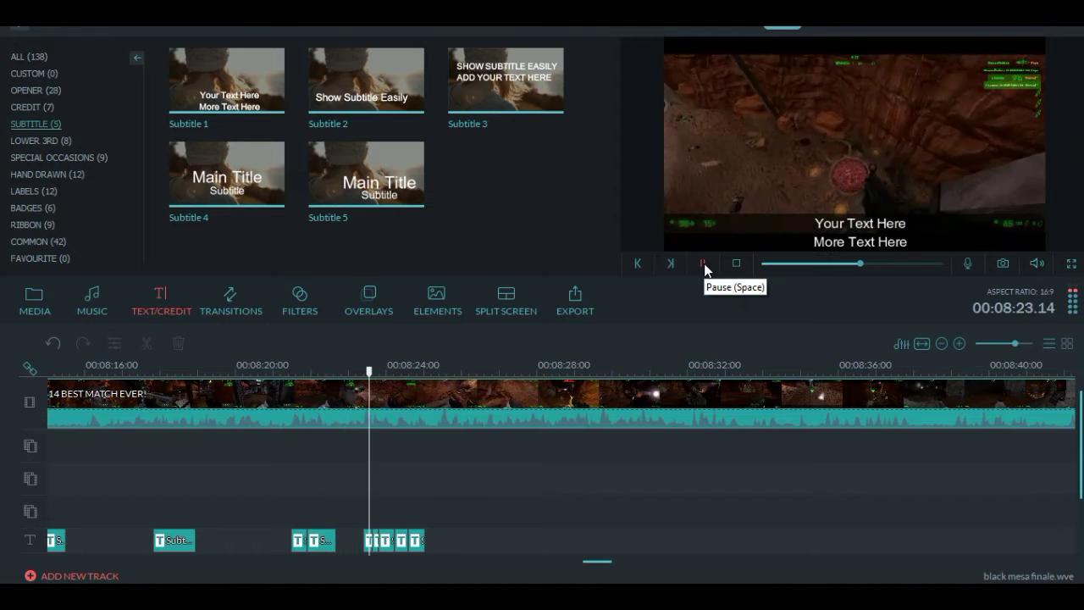
click(705, 263)
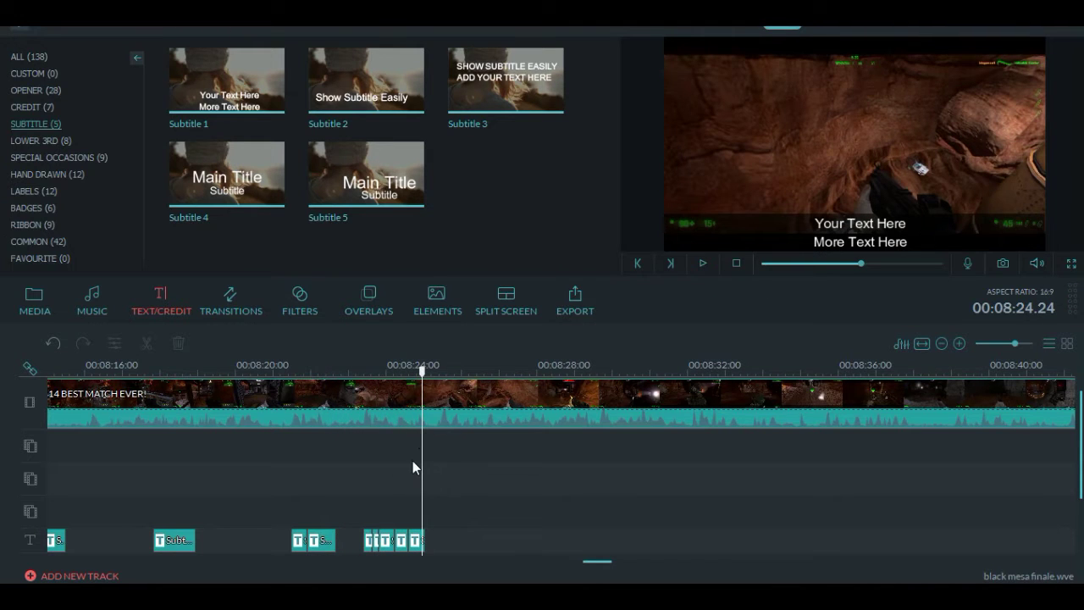
Open the subtitle clip at 00:08:21.12 in the advanced text editor and delete its background square.
right_click(305, 538)
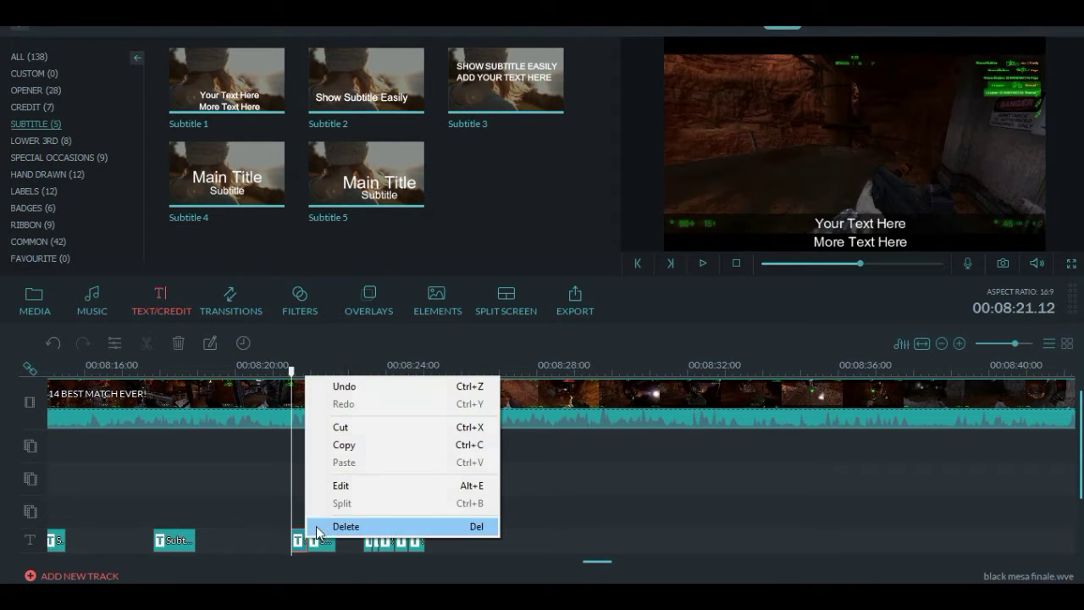
click(340, 485)
click(493, 311)
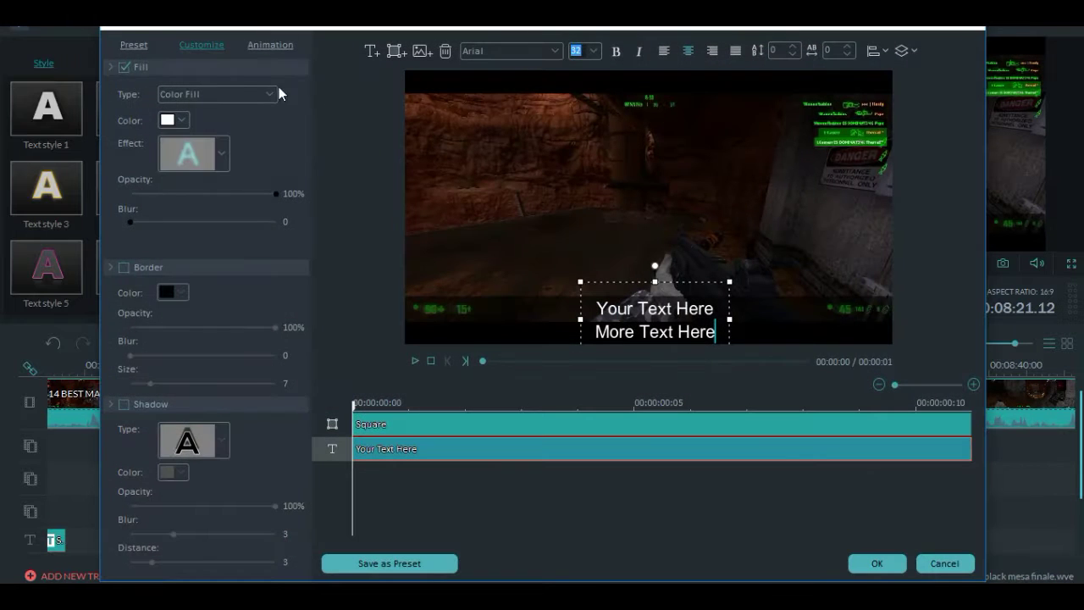
click(264, 44)
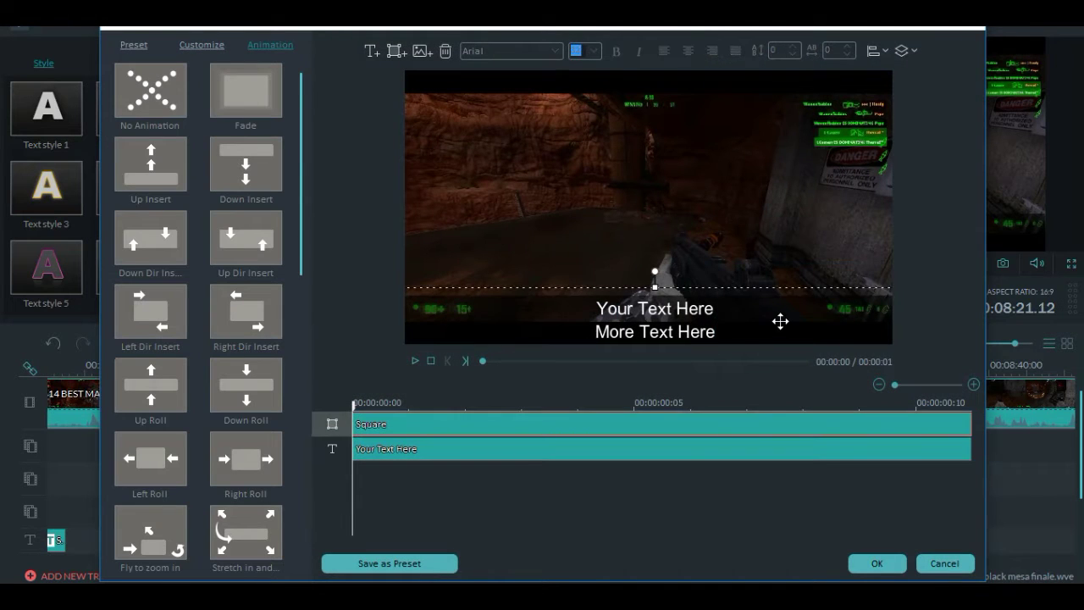
key(Delete)
Replace the placeholder subtitle text with "Oh" and set it to No Animation.
key(ctrl+a)
text(OH)
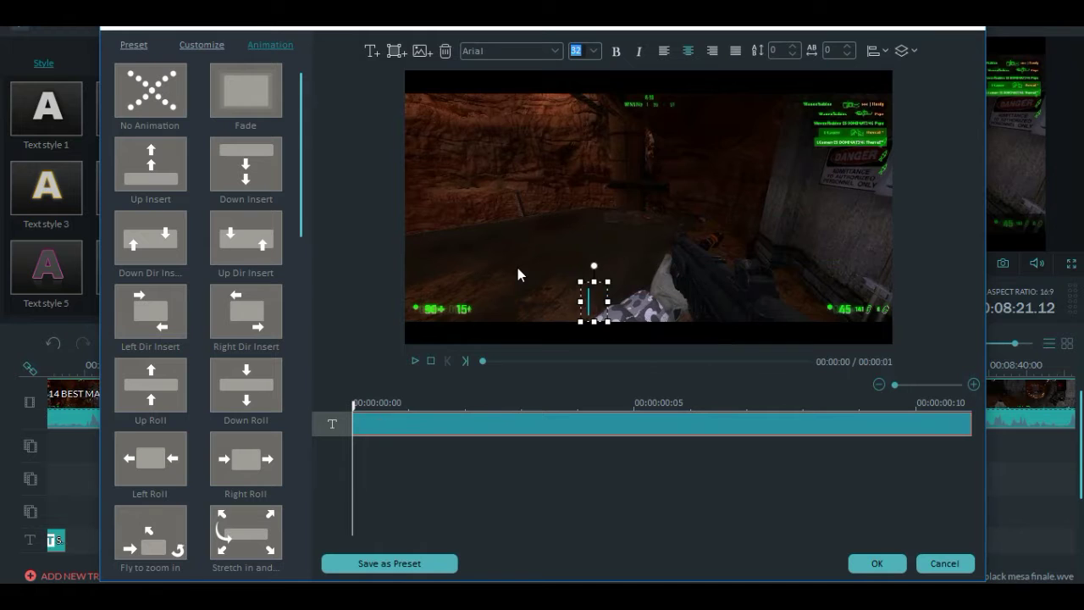
key(BackSpace)
text(h)
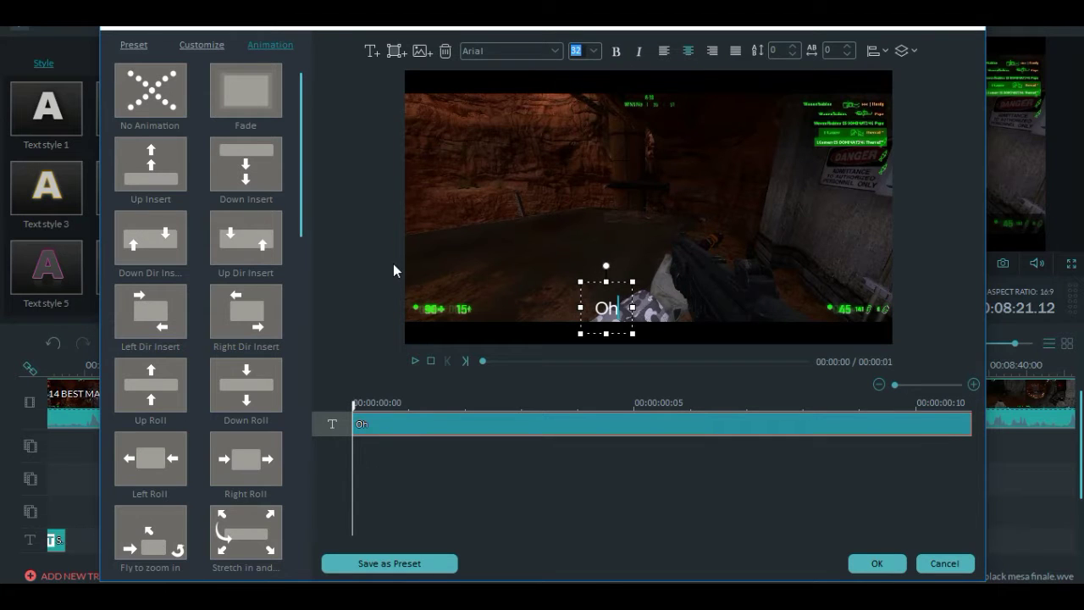
click(192, 103)
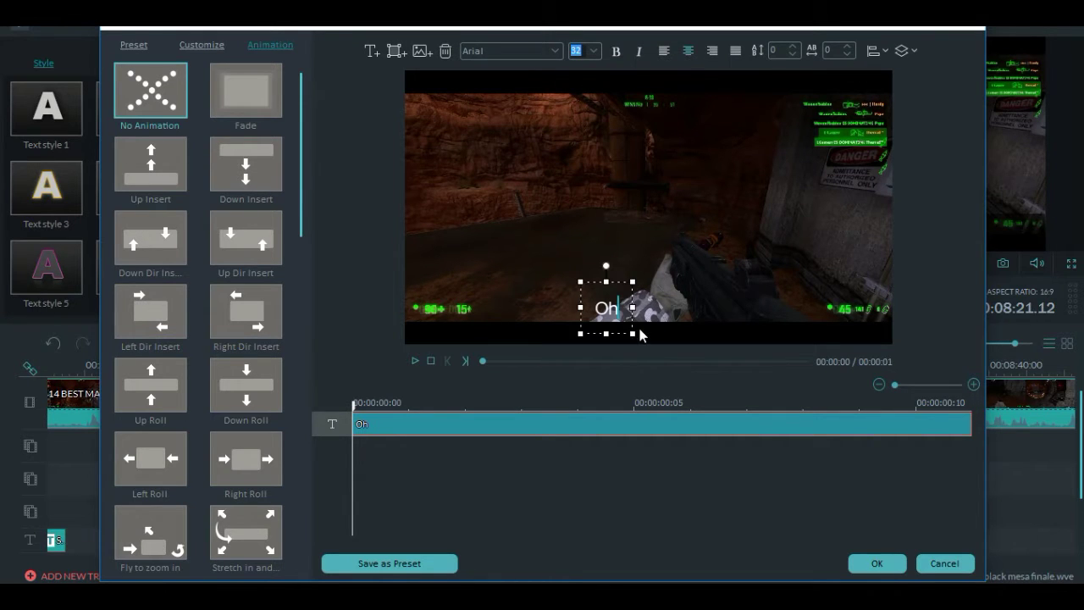
Enlarge the "Oh" text, center it horizontally near the bottom of the picture, and apply the subtitle edits.
drag(634, 333, 682, 345)
drag(641, 284, 675, 254)
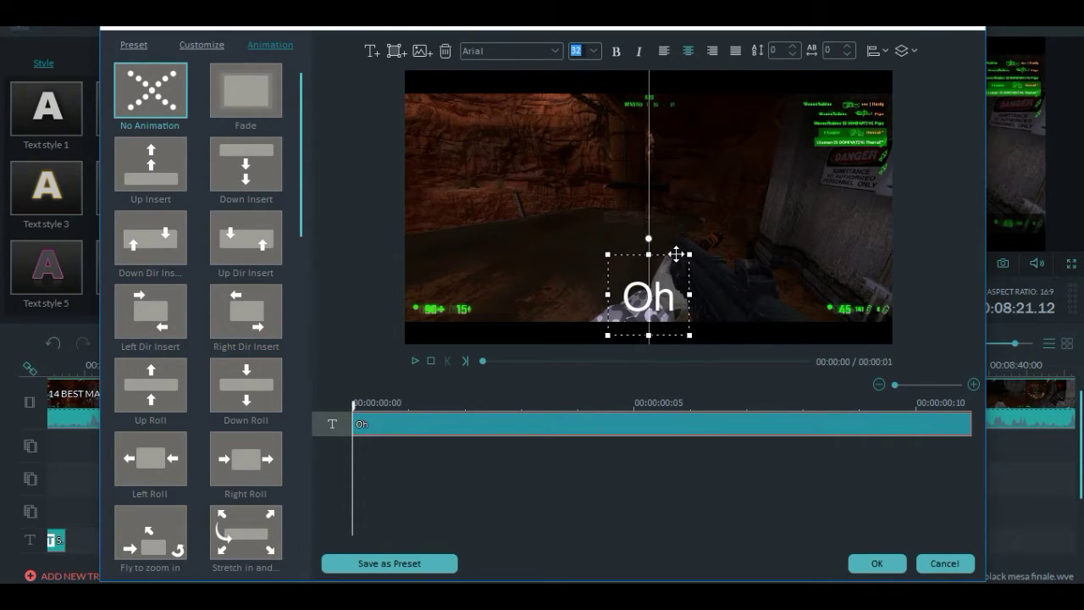
click(905, 563)
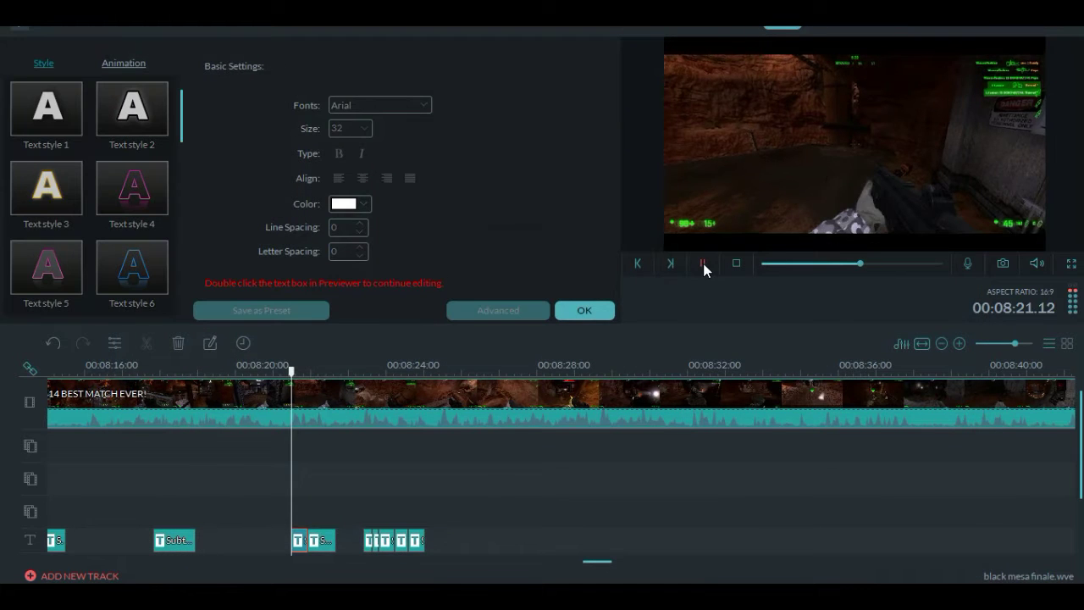
Open the second newly cut subtitle clip in the advanced text editor, set No Animation, and delete its background square.
click(703, 263)
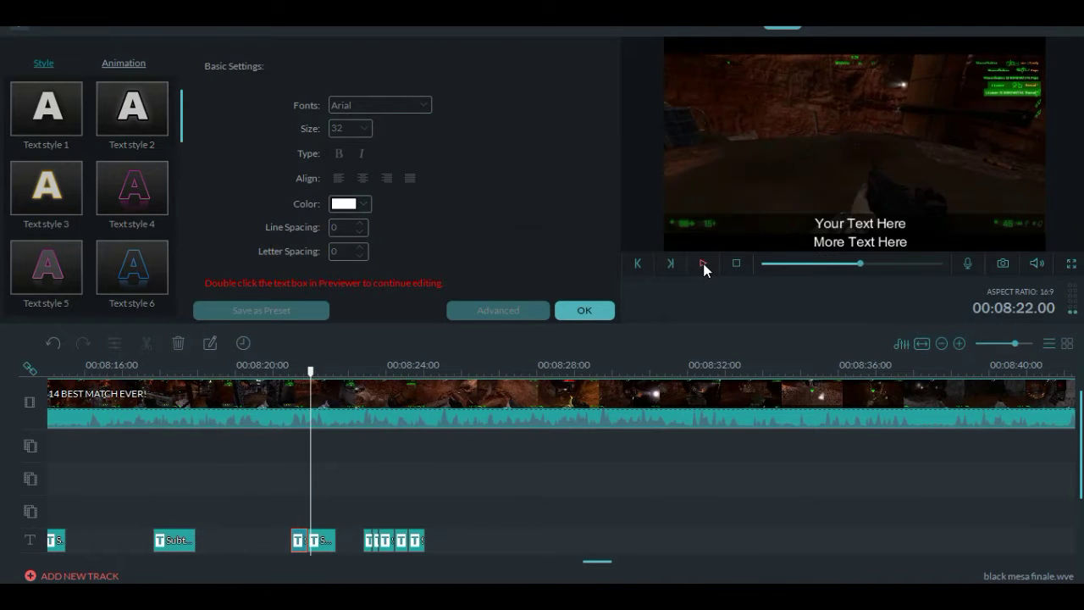
right_click(329, 539)
click(381, 477)
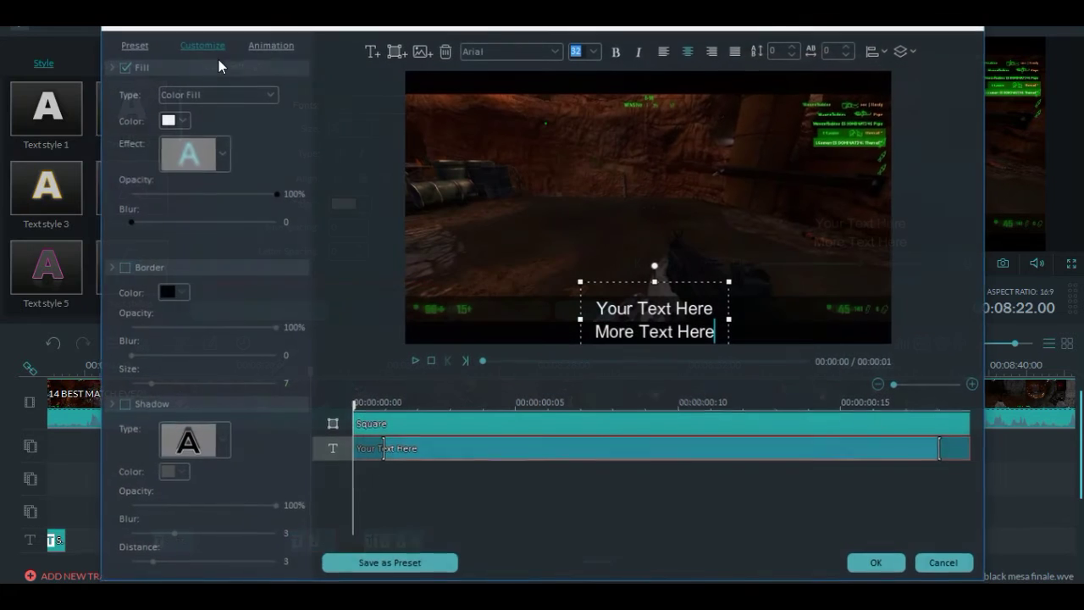
click(269, 45)
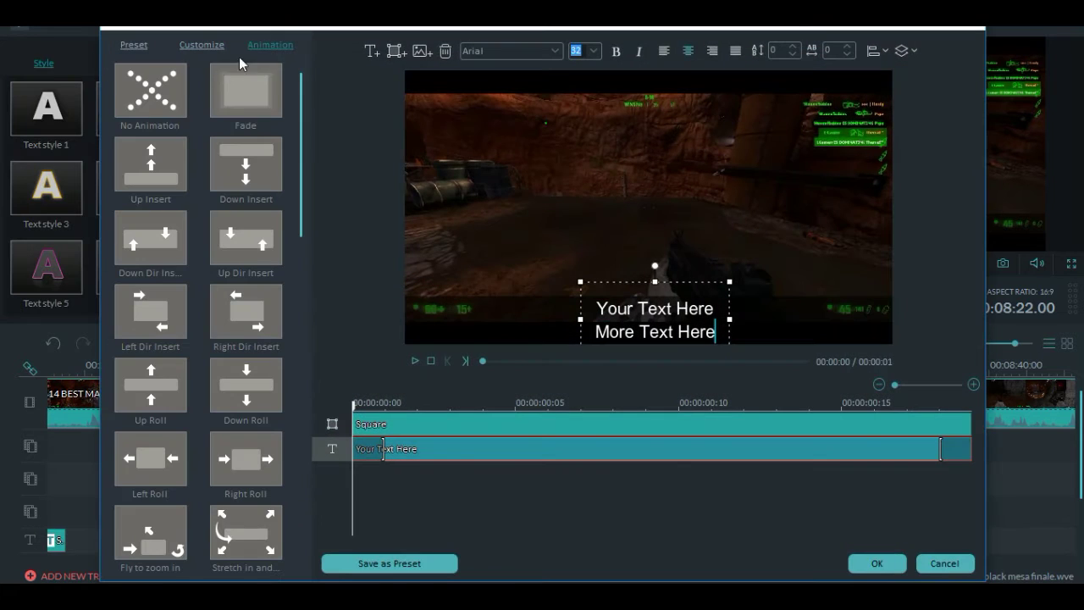
click(833, 311)
key(Delete)
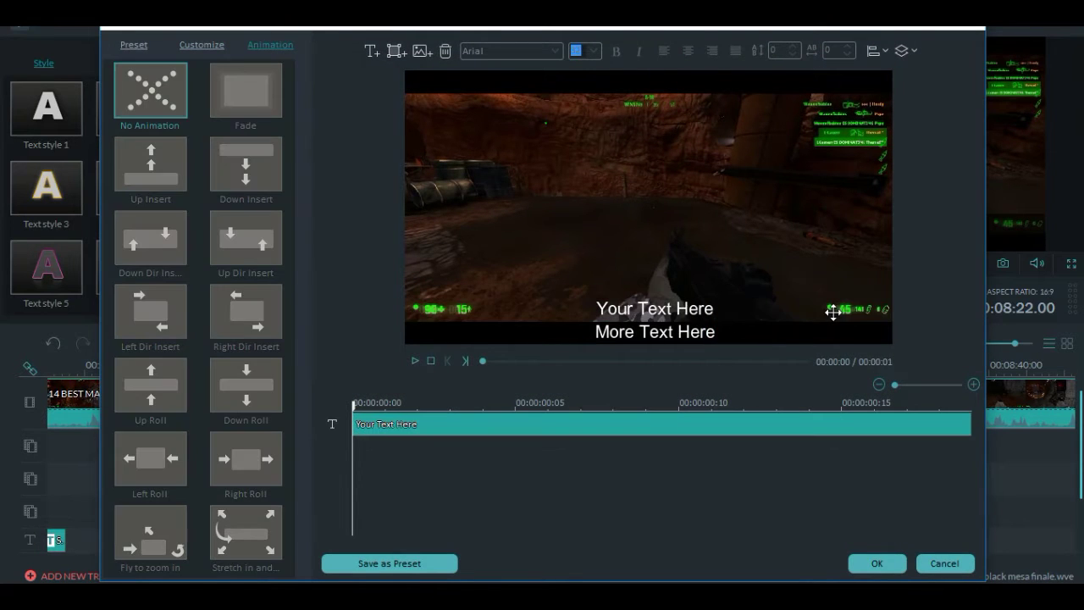
Replace the second clip's placeholder text with "Yes...".
click(720, 330)
key(ctrl+a)
key(BackSpace)
text(Yes...)
Enlarge the "Yes..." text and center it horizontally near the bottom of the picture.
drag(642, 276, 671, 270)
drag(684, 325, 746, 356)
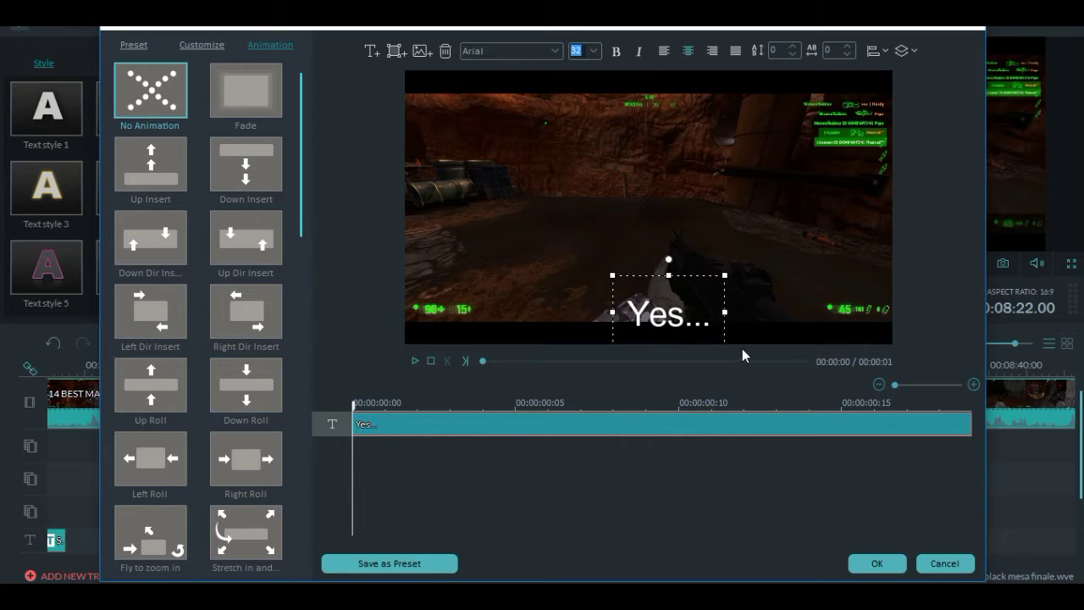
drag(696, 279, 675, 266)
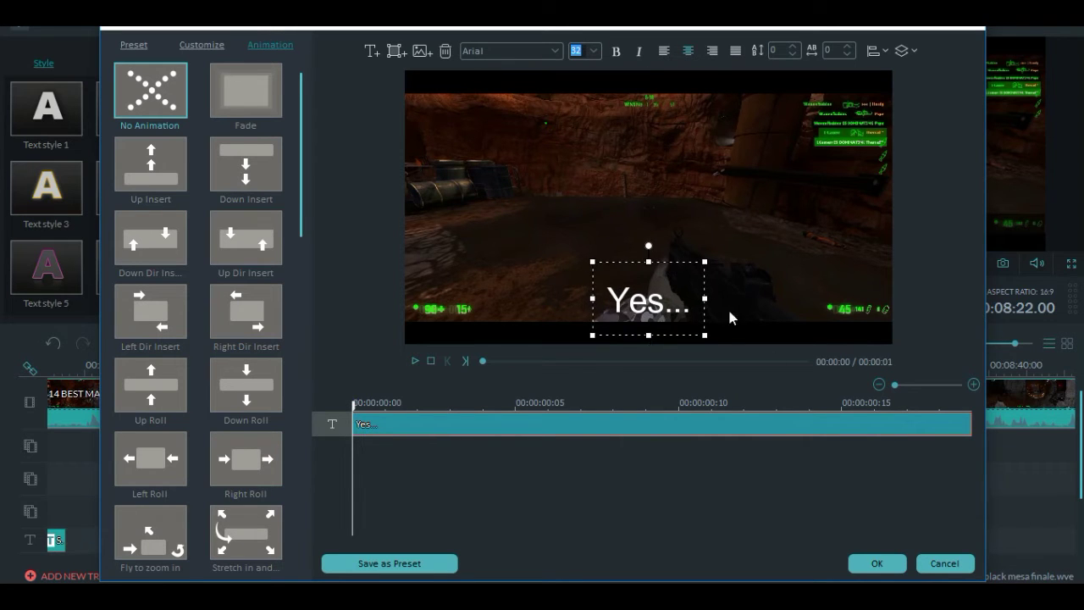
Apply the "Yes..." text edits and play back the "Oh" and "Yes..." subtitles to check how they follow each other.
click(877, 563)
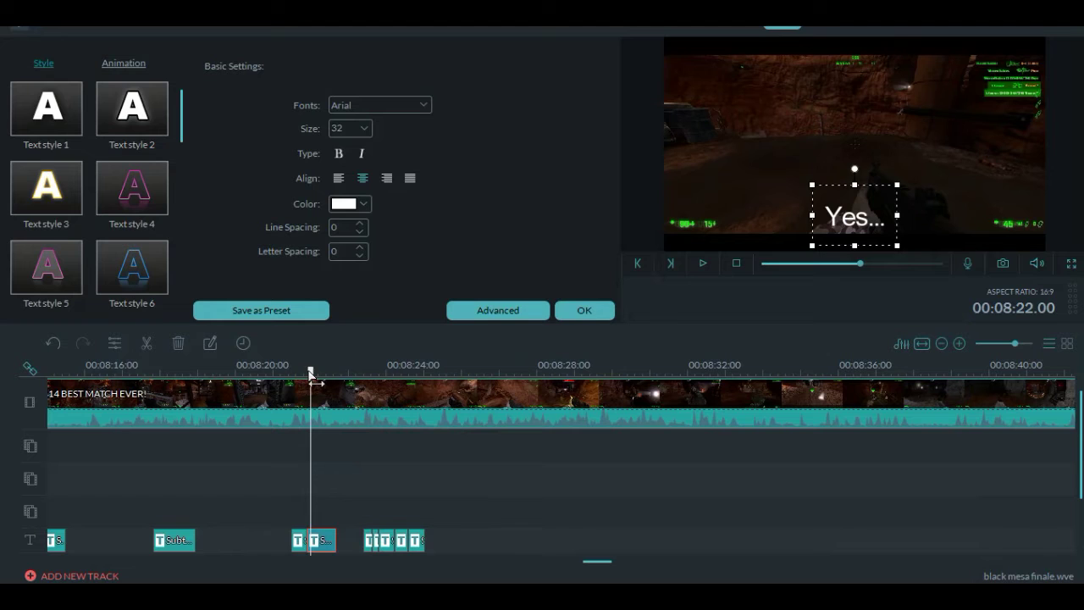
drag(311, 377, 289, 373)
click(702, 267)
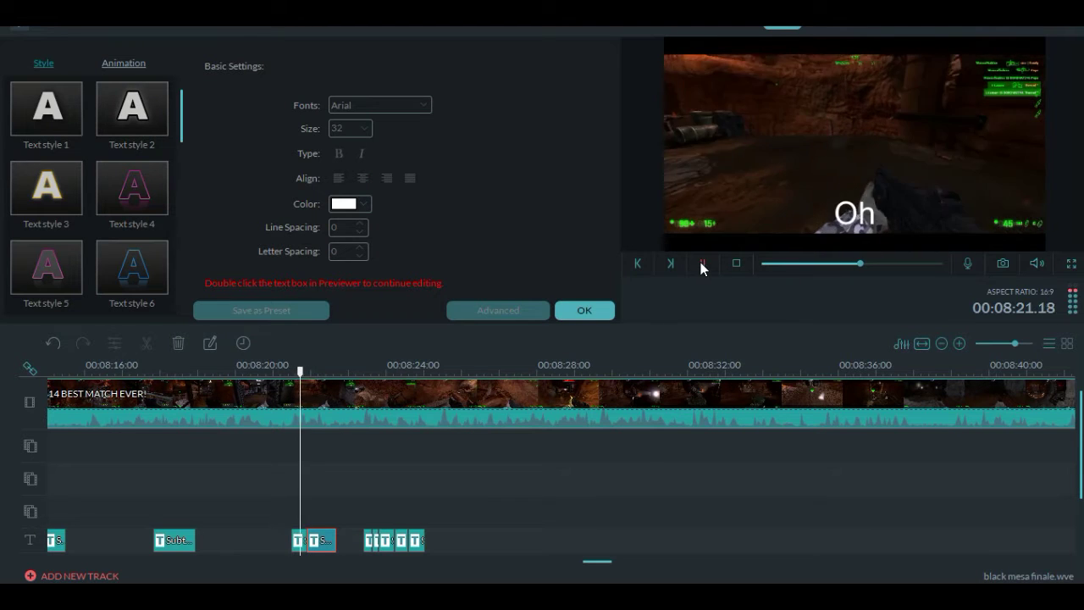
click(701, 268)
drag(341, 380, 289, 373)
click(701, 264)
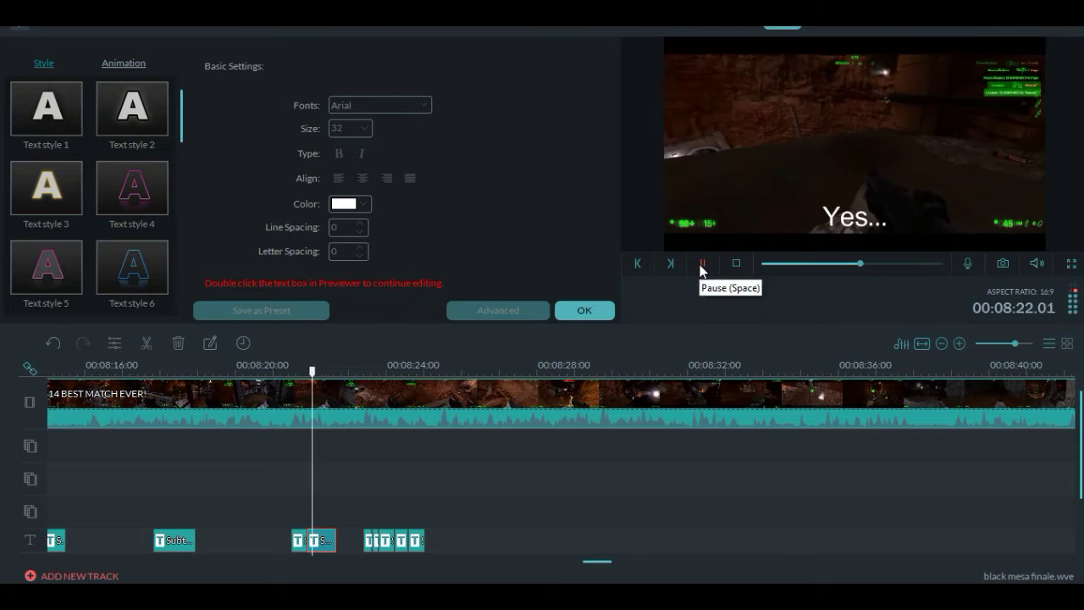
click(702, 264)
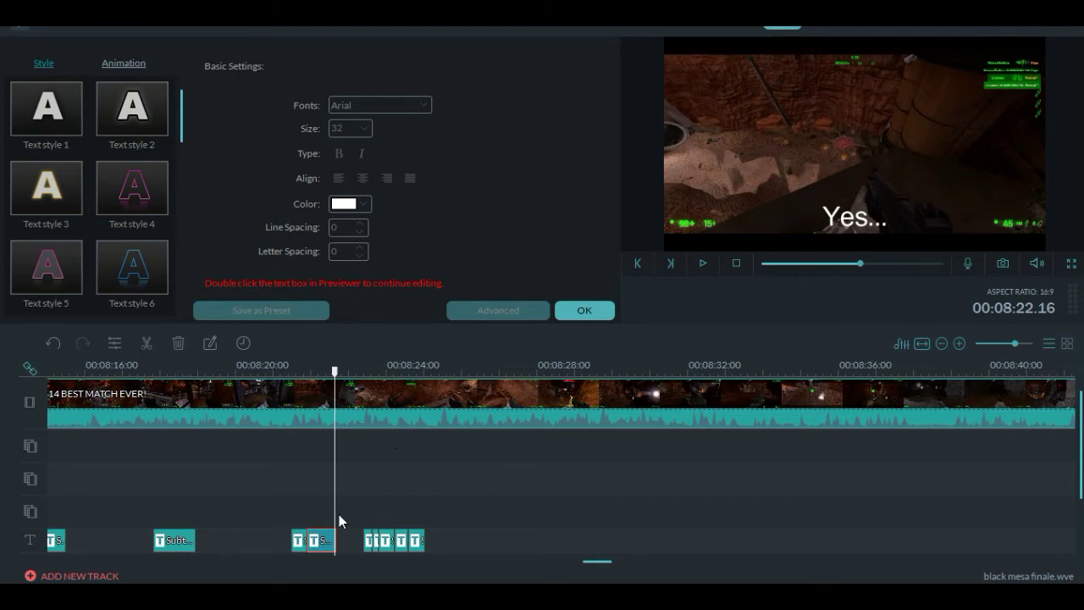
Reopen the "Yes..." clip in the advanced text editor, enlarge its text slightly, keep it horizontally centered, and apply.
right_click(328, 541)
click(398, 479)
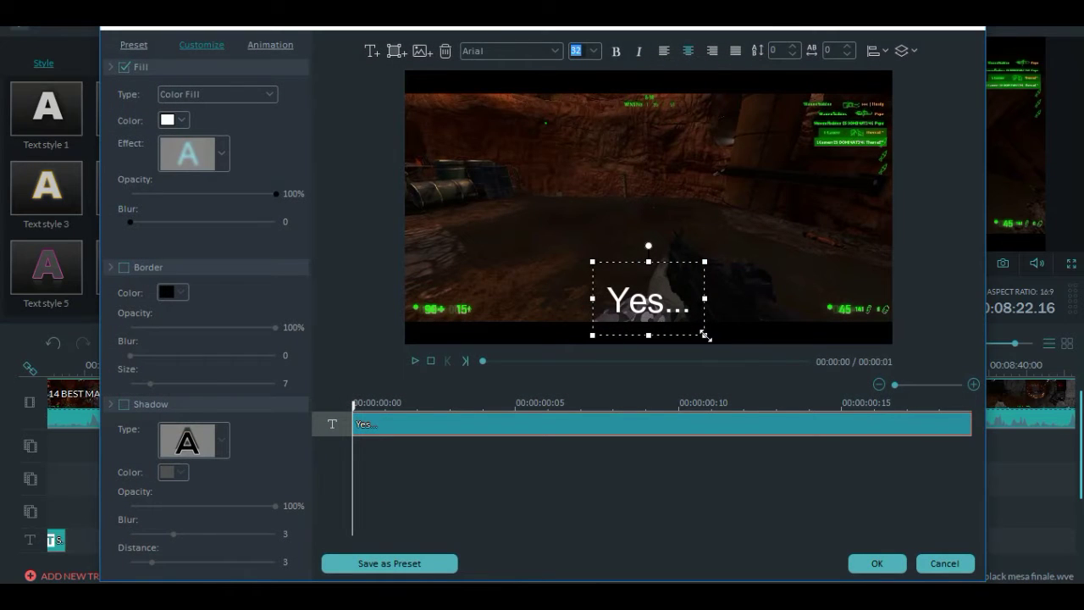
drag(705, 336, 712, 338)
drag(684, 262, 681, 262)
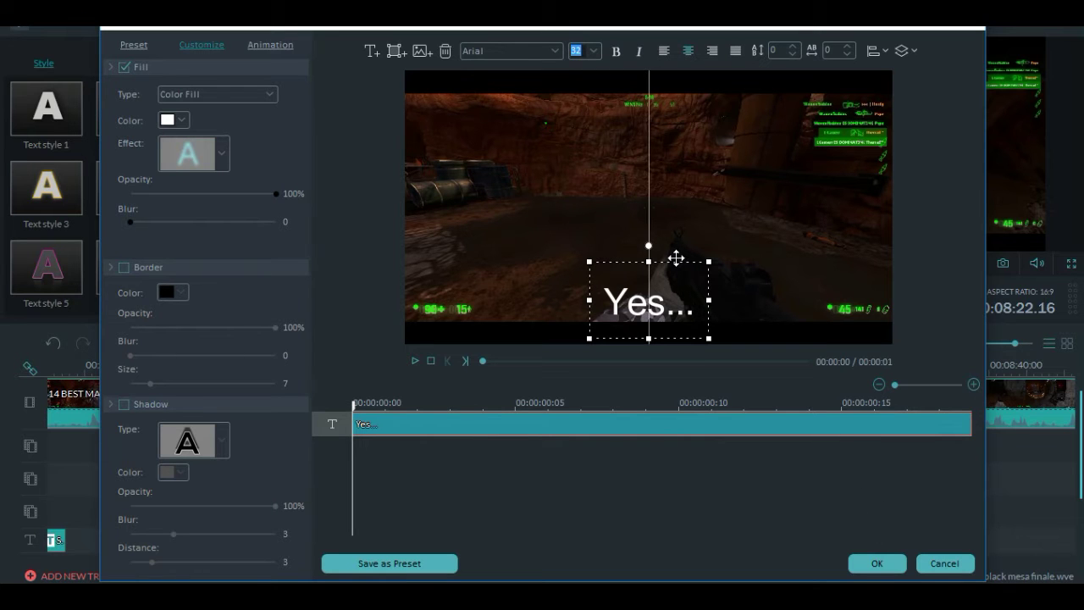
click(878, 563)
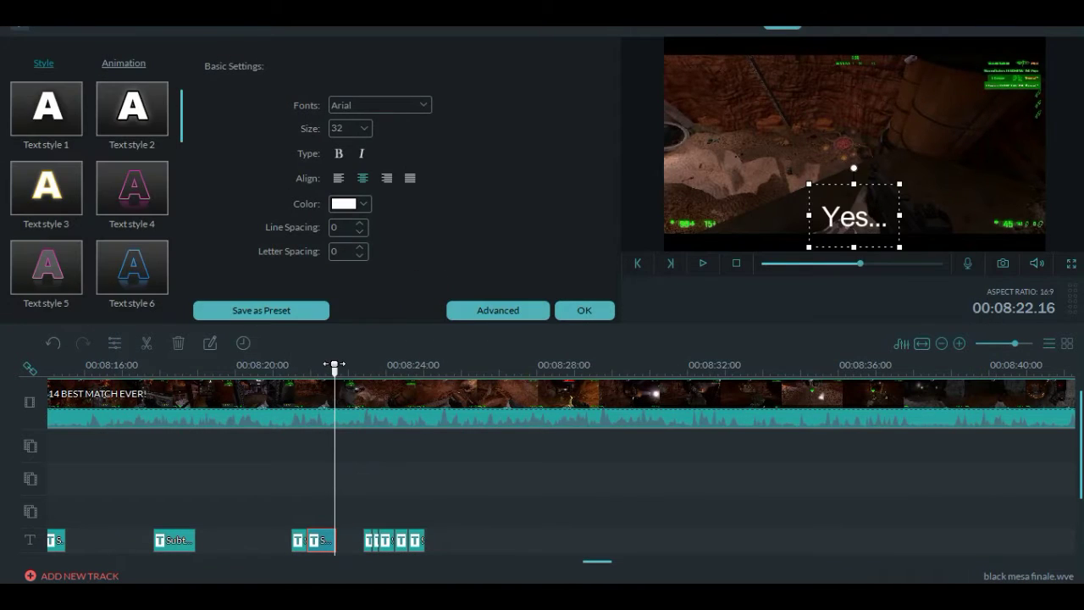
Compare "Yes..." with "Oh" in playback and move the "Yes..." text slightly up in the advanced text editor.
drag(334, 377, 298, 372)
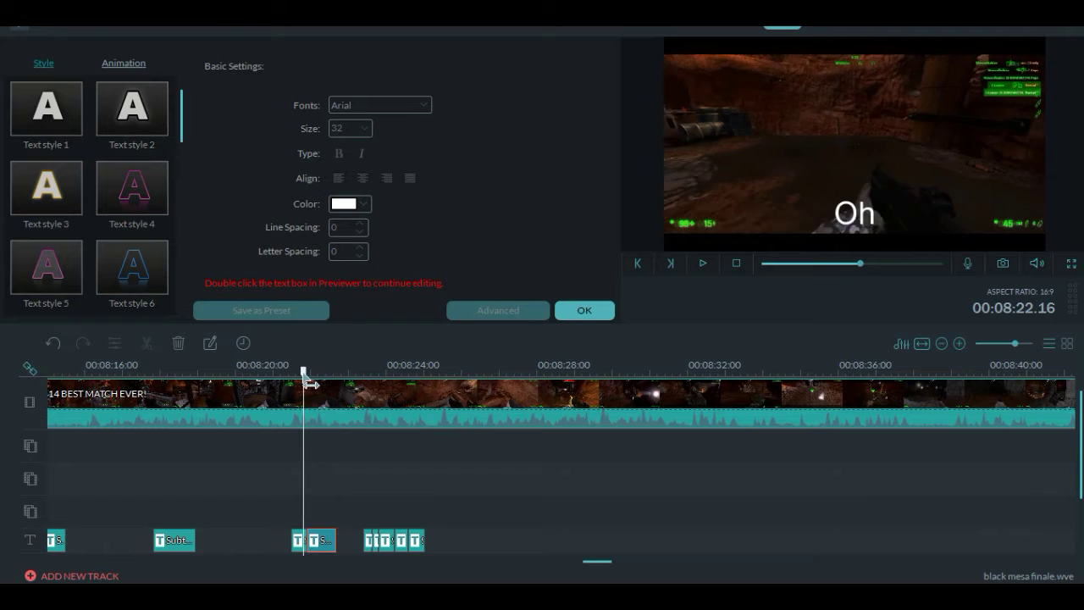
click(702, 262)
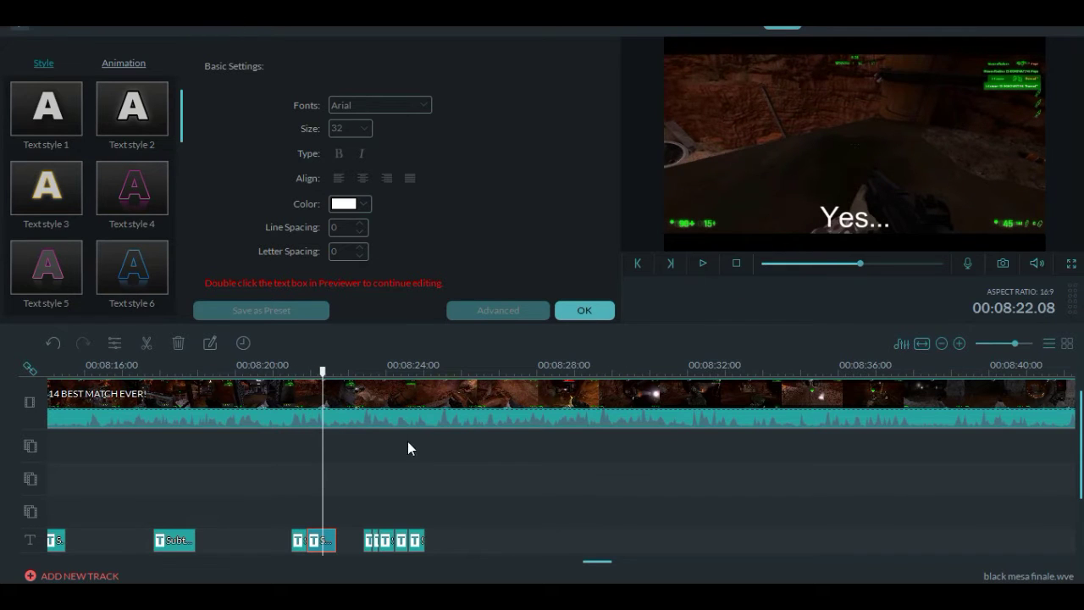
right_click(313, 541)
click(360, 496)
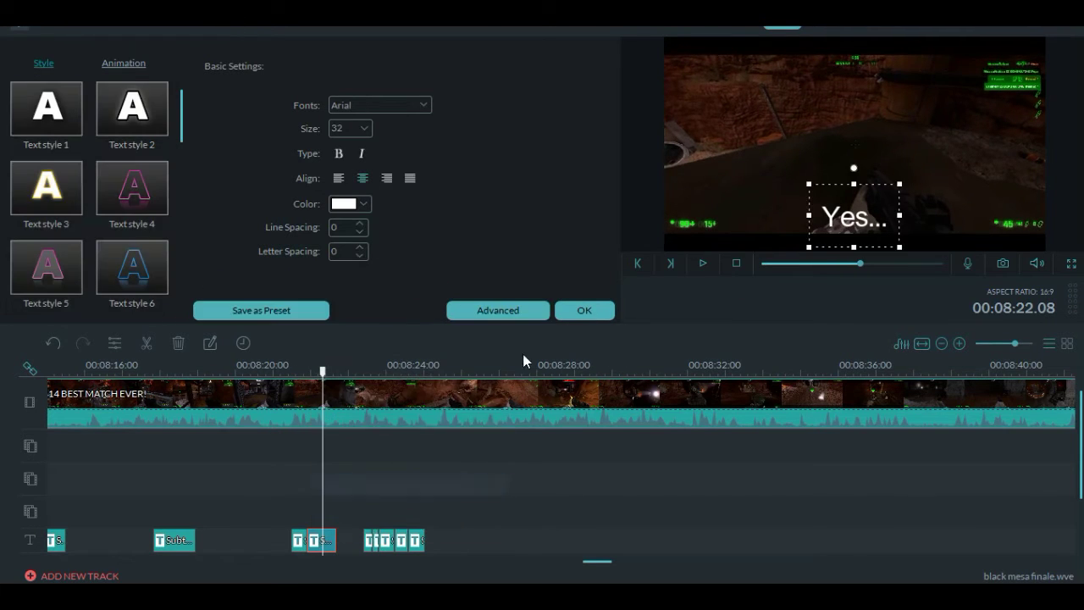
click(517, 310)
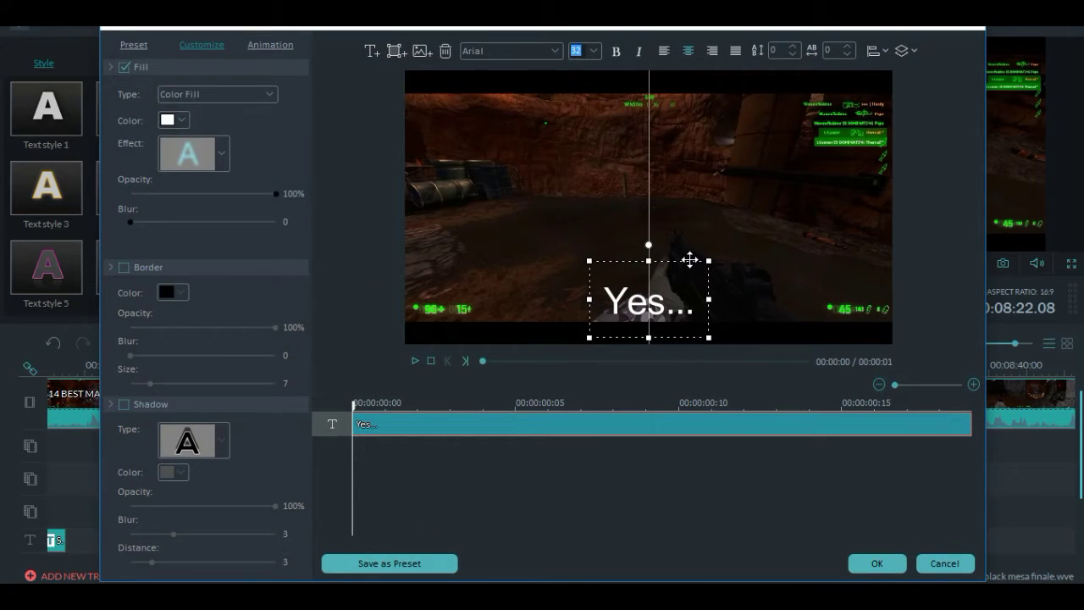
drag(691, 260, 691, 256)
click(877, 563)
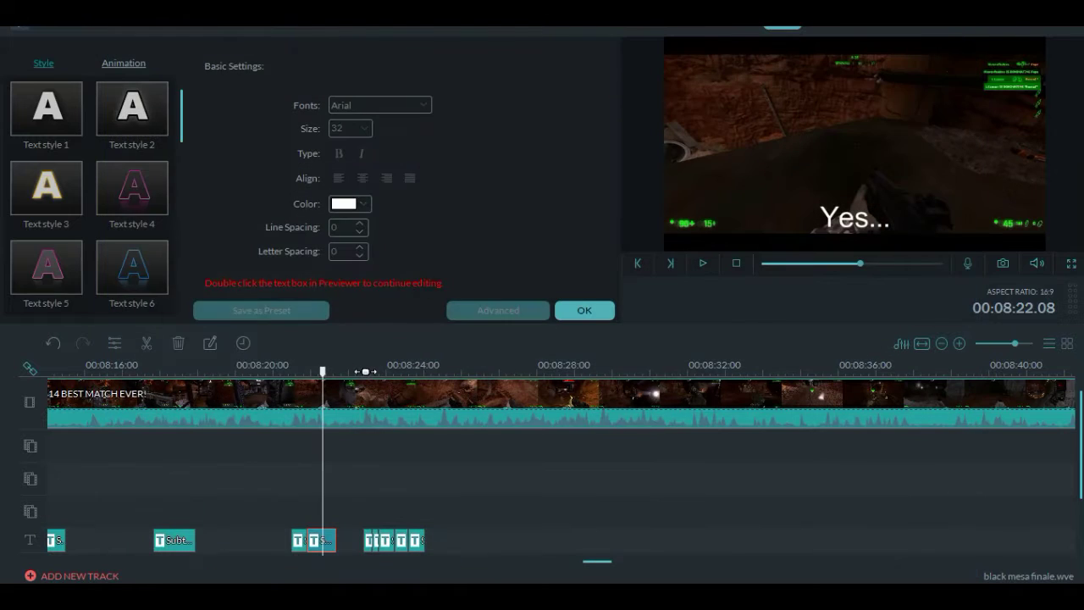
Play back the "Oh" and "Yes..." subtitles through to the start of the next group of subtitle clips.
drag(322, 370, 285, 381)
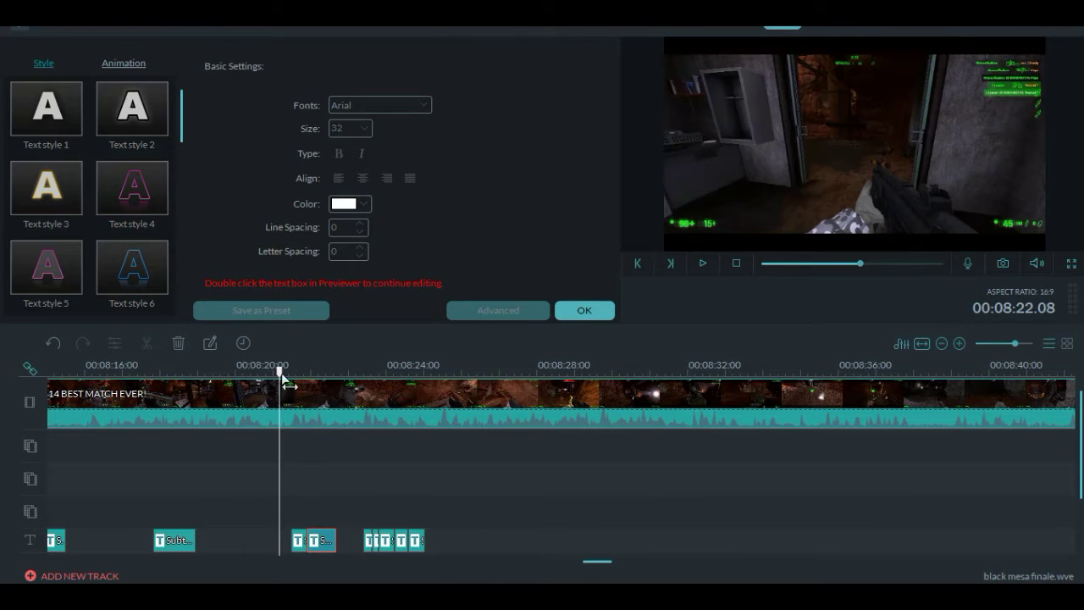
click(703, 261)
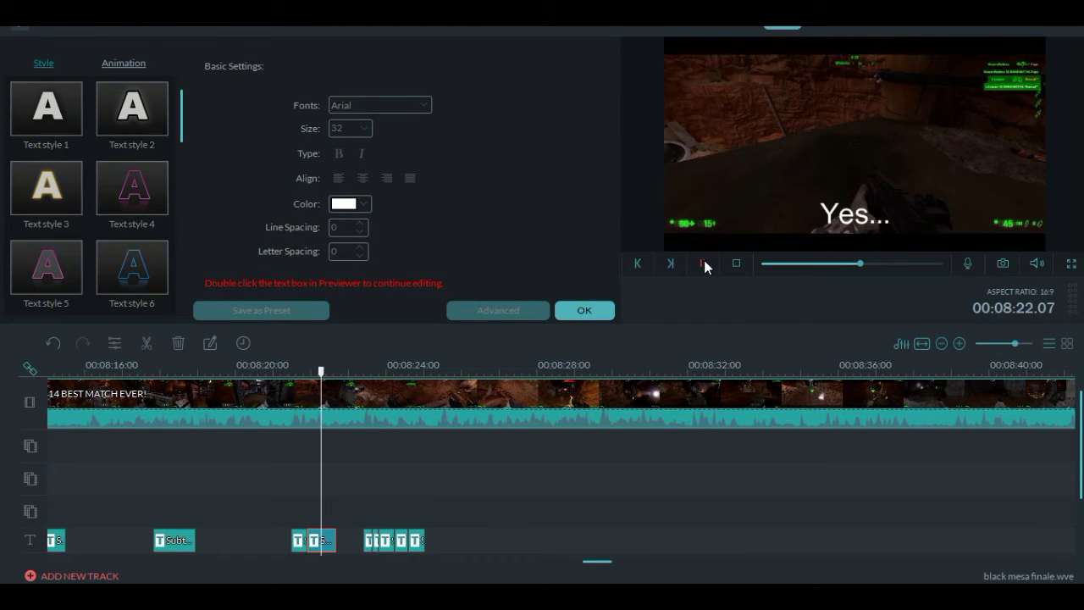
click(704, 262)
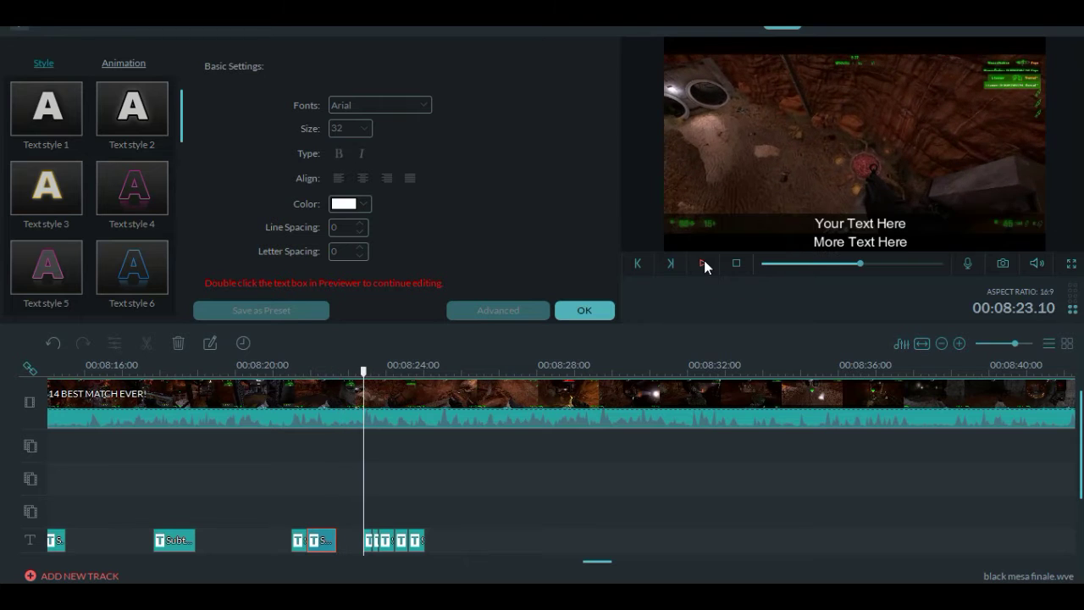
Open the first clip of the next subtitle group in the advanced text editor, delete its background square, and set No Animation.
right_click(362, 545)
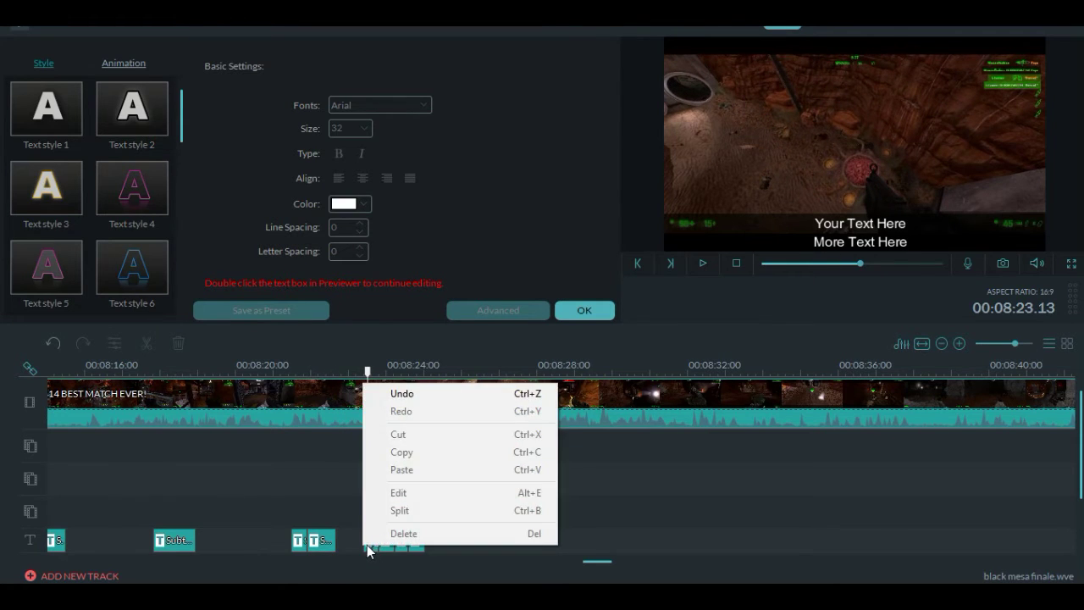
click(367, 550)
right_click(367, 551)
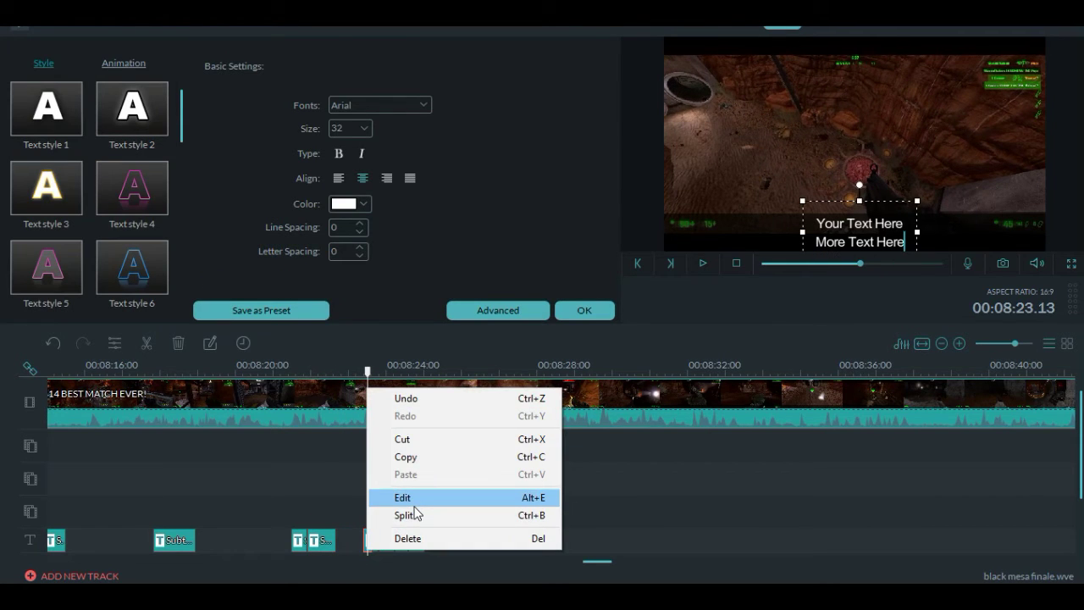
click(414, 506)
click(469, 314)
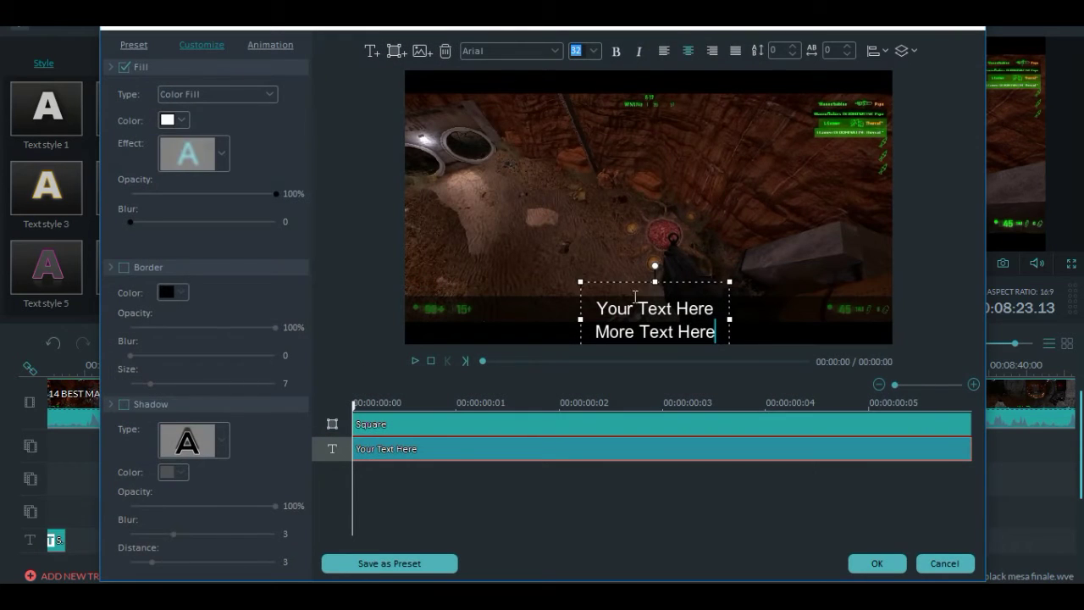
click(745, 319)
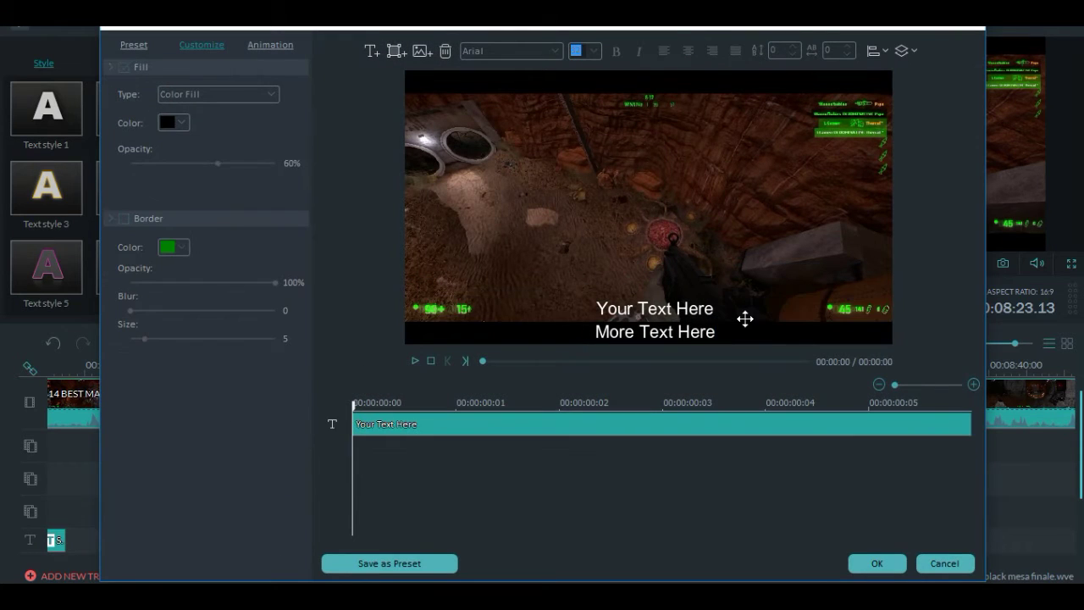
click(271, 44)
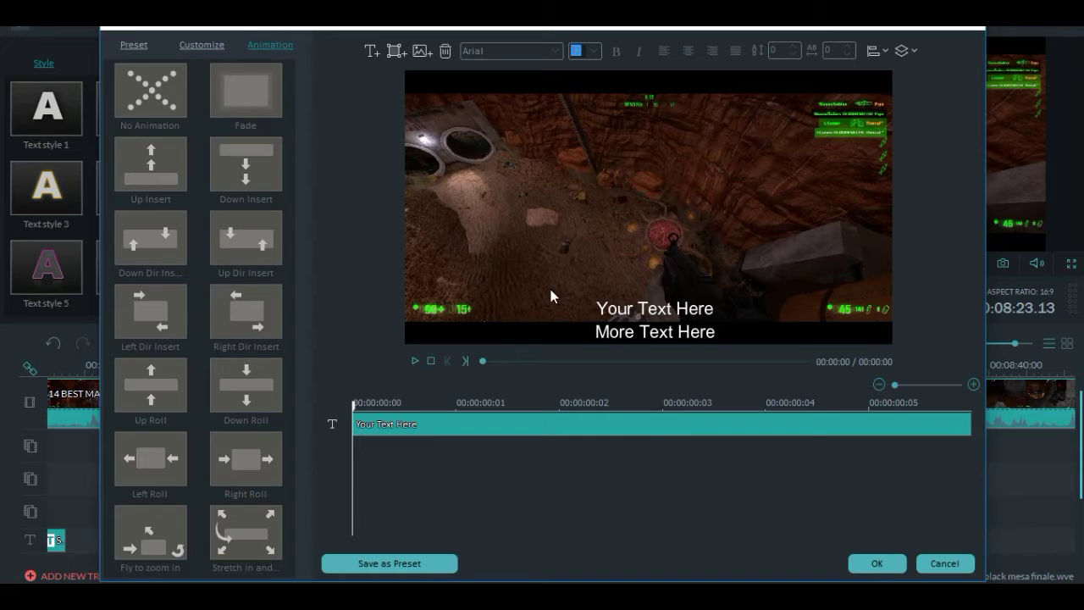
click(662, 330)
click(175, 91)
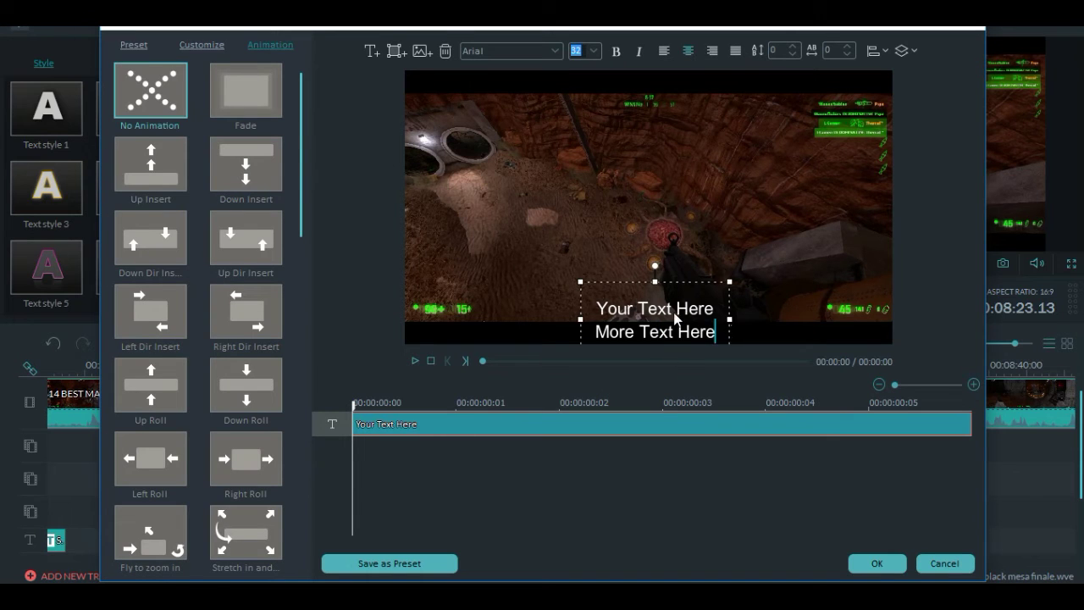
Replace the placeholder text of this subtitle with "...That".
key(BackSpace)
key(BackSpace)
key(BackSpace)
key(BackSpace)
key(BackSpace)
key(BackSpace)
key(BackSpace)
key(BackSpace)
key(BackSpace)
key(BackSpace)
key(BackSpace)
key(BackSpace)
key(BackSpace)
key(BackSpace)
key(BackSpace)
key(BackSpace)
key(BackSpace)
key(BackSpace)
key(BackSpace)
key(BackSpace)
text(That)
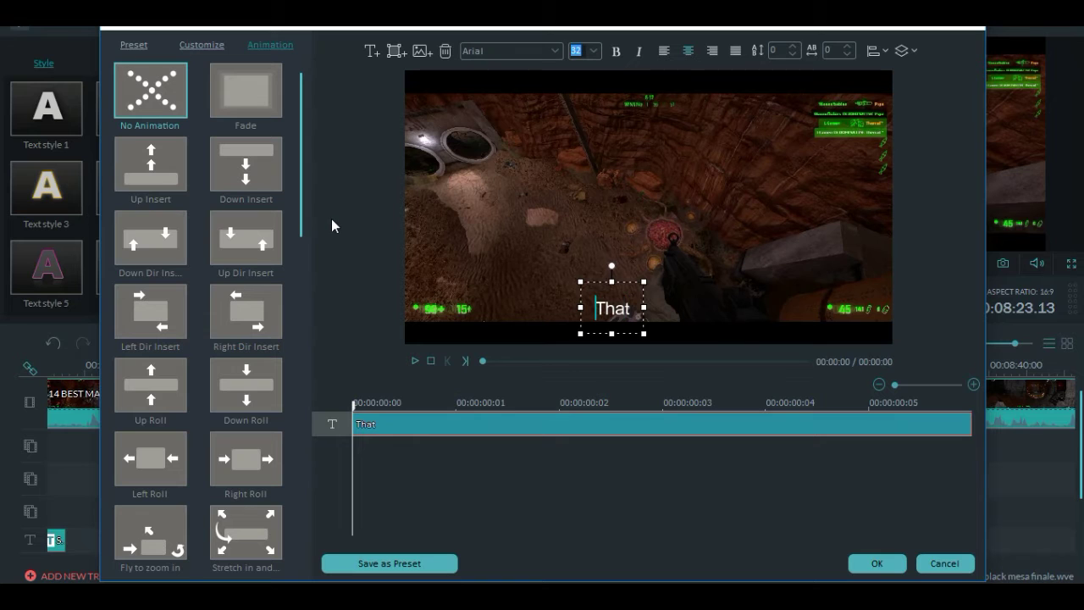
text(...)
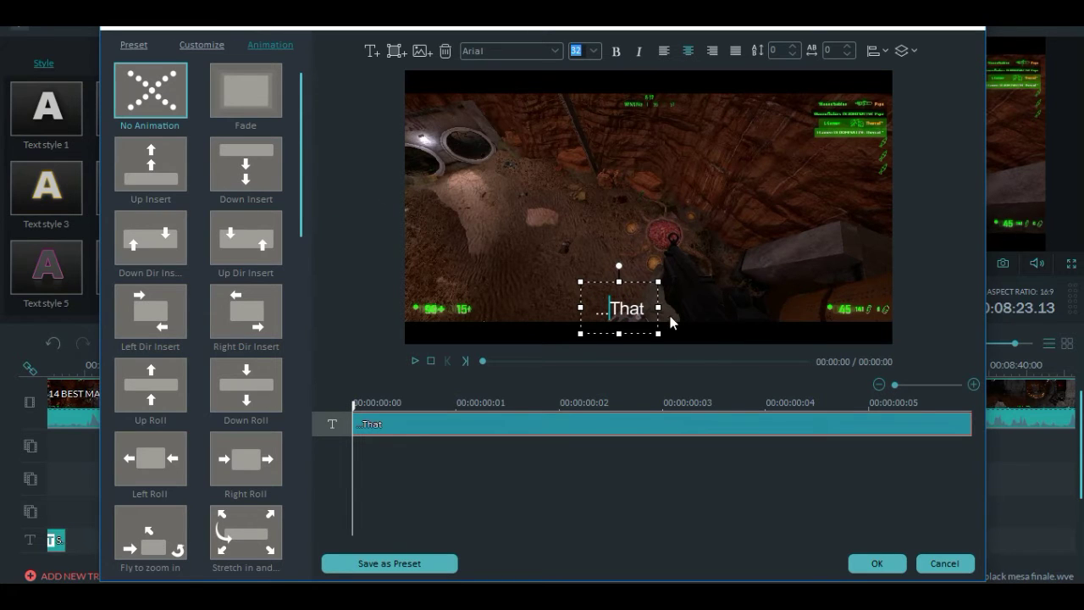
Enlarge the "...That" text, center it horizontally near the bottom of the picture, and apply the edits.
drag(658, 332, 735, 377)
drag(703, 278, 693, 245)
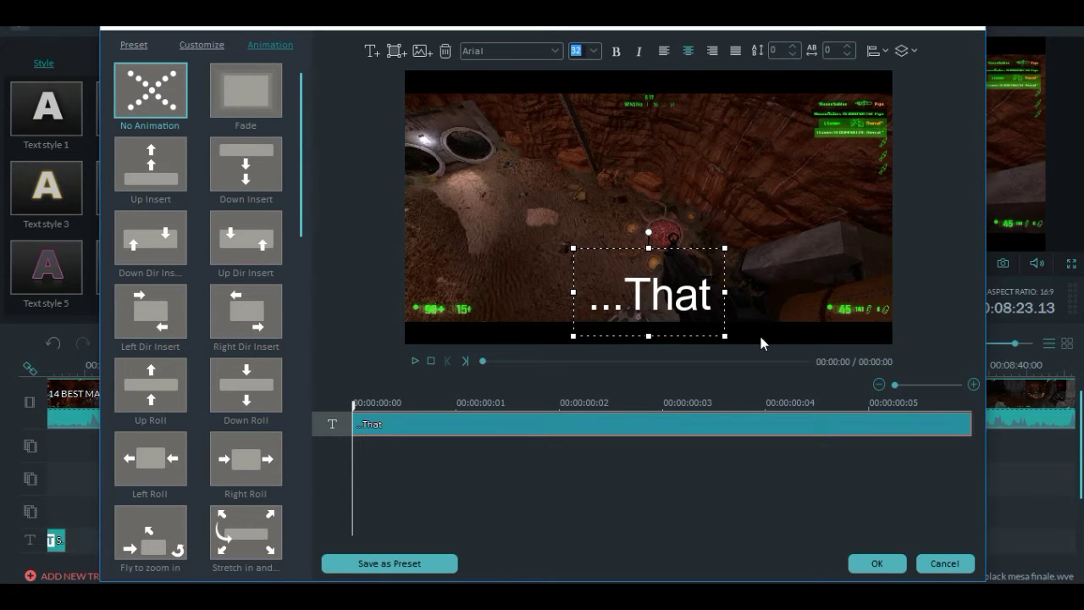
click(878, 564)
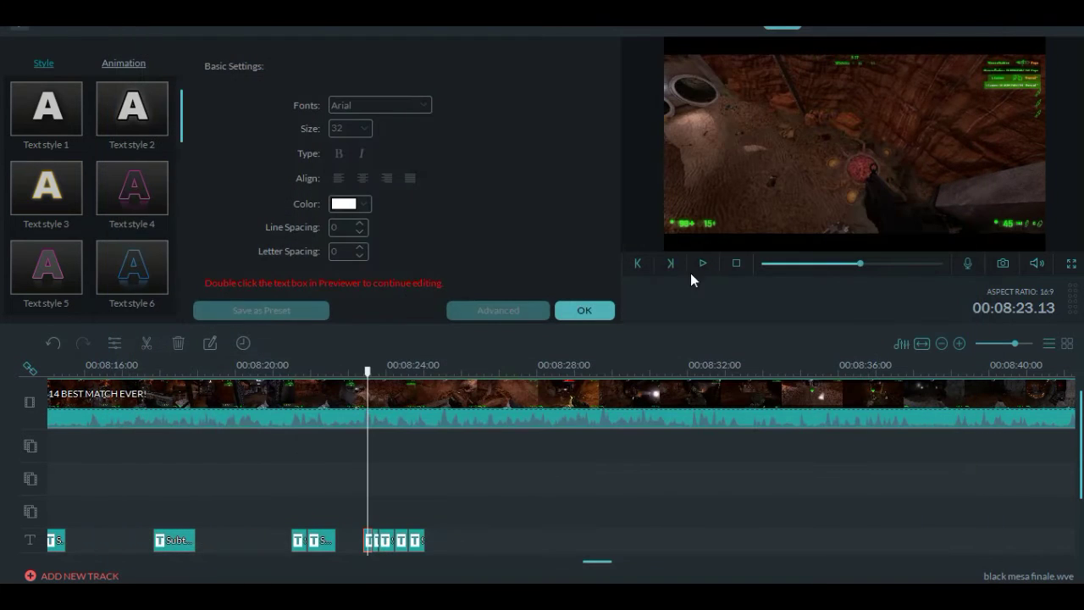
Play on to the second clip of the group and open that clip in the advanced text editor.
click(703, 262)
right_click(373, 543)
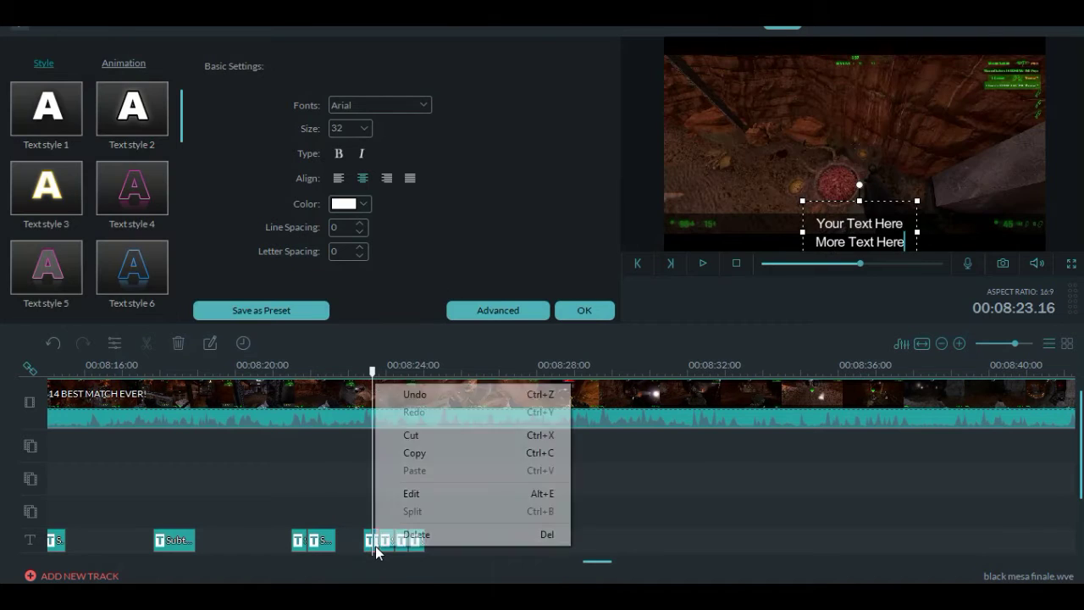
click(404, 497)
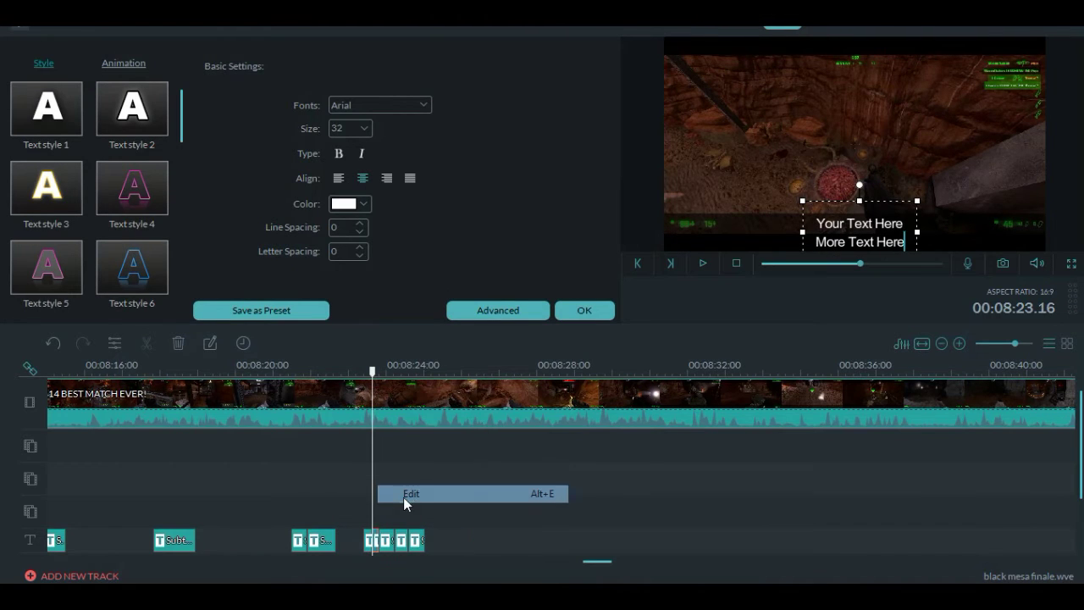
click(486, 308)
Replace the second clip's placeholder text with "Is" and delete its background square.
click(750, 329)
click(720, 324)
drag(715, 332, 617, 309)
key(BackSpace)
key(BackSpace)
key(BackSpace)
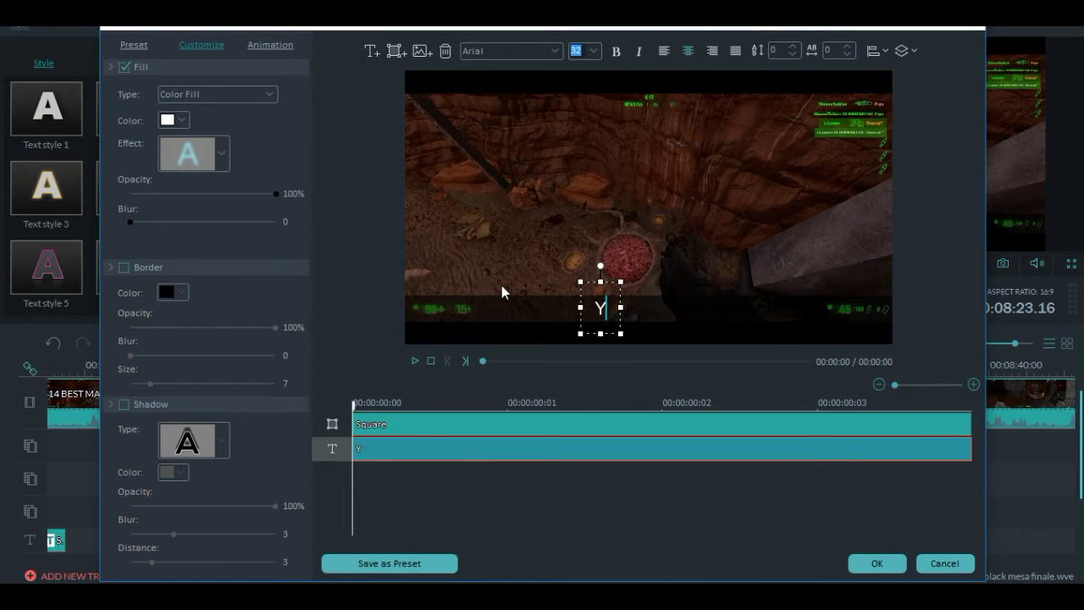
text(Is)
click(766, 326)
key(Delete)
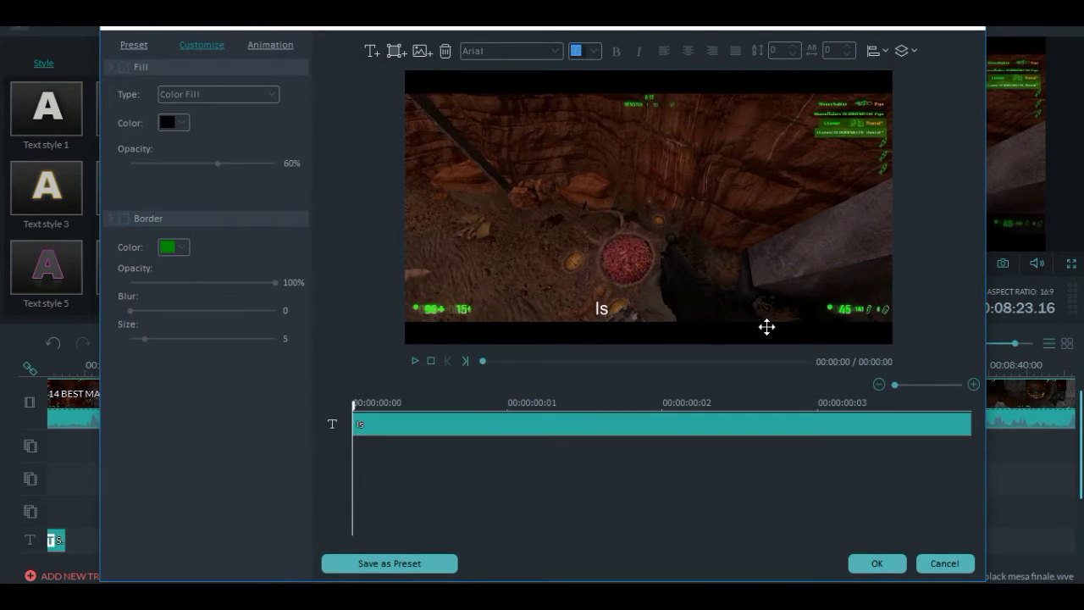
Enlarge the "Is" text, center it horizontally near the bottom of the picture, and apply the edits.
click(617, 310)
drag(624, 333, 685, 344)
drag(656, 268, 669, 240)
click(258, 46)
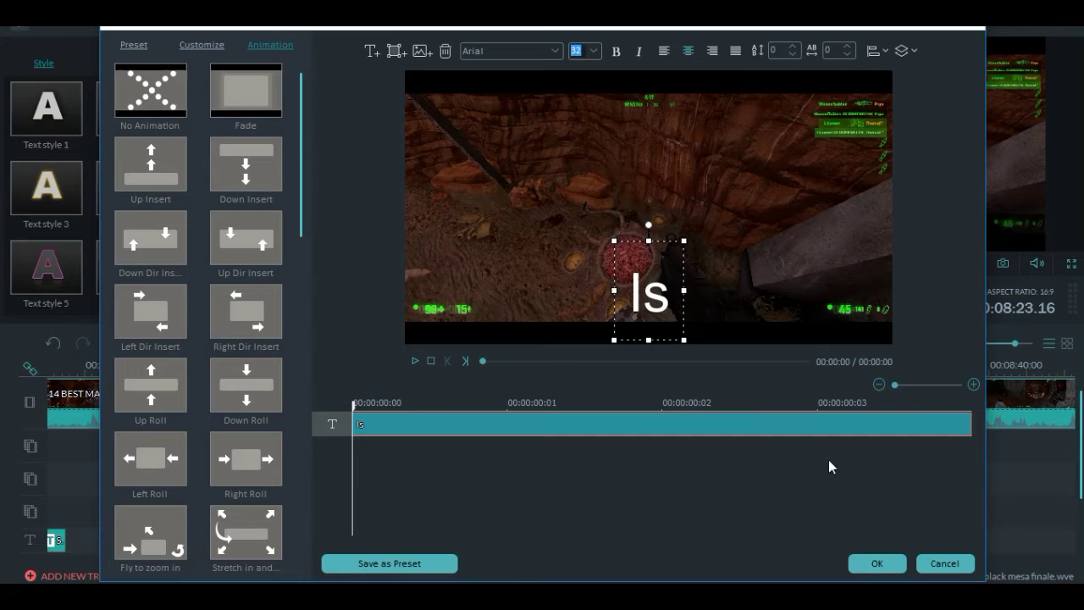
click(877, 563)
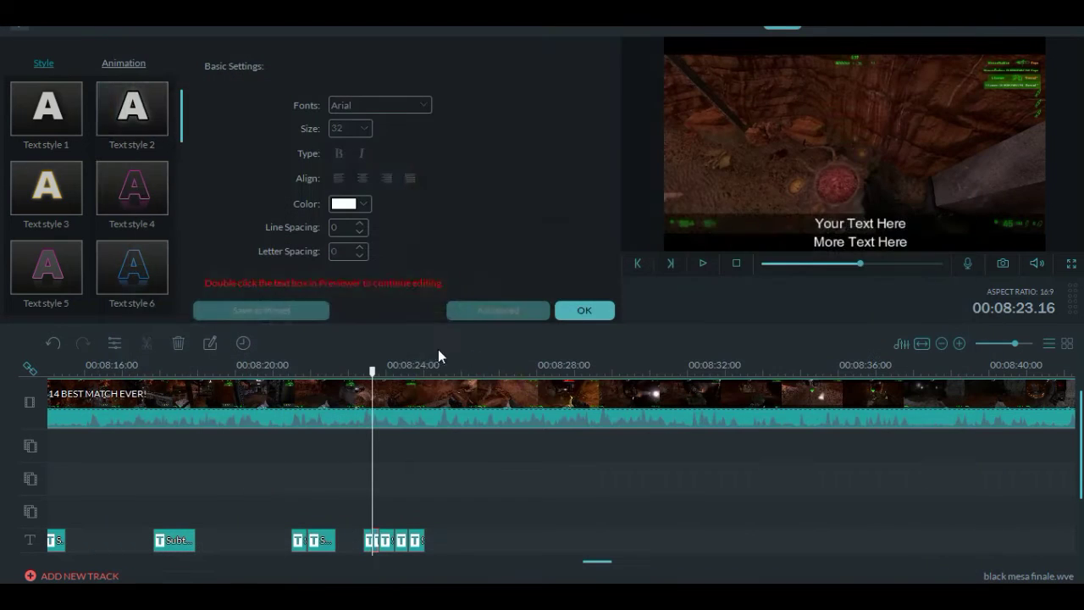
Open the third clip of the group in the advanced text editor and replace its placeholder text with "Whats".
drag(373, 379, 378, 374)
click(702, 261)
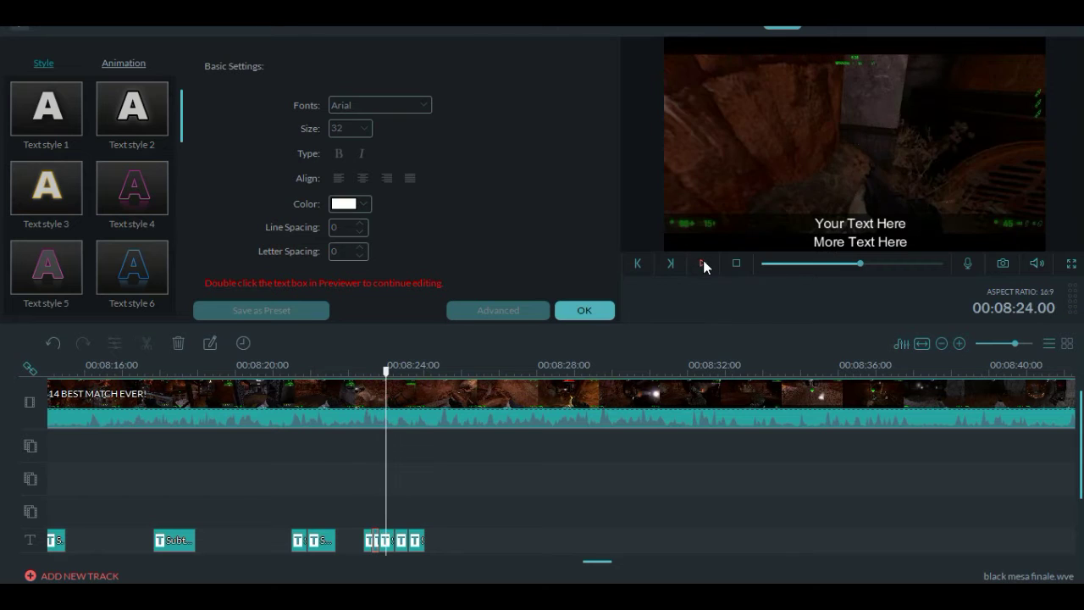
right_click(387, 537)
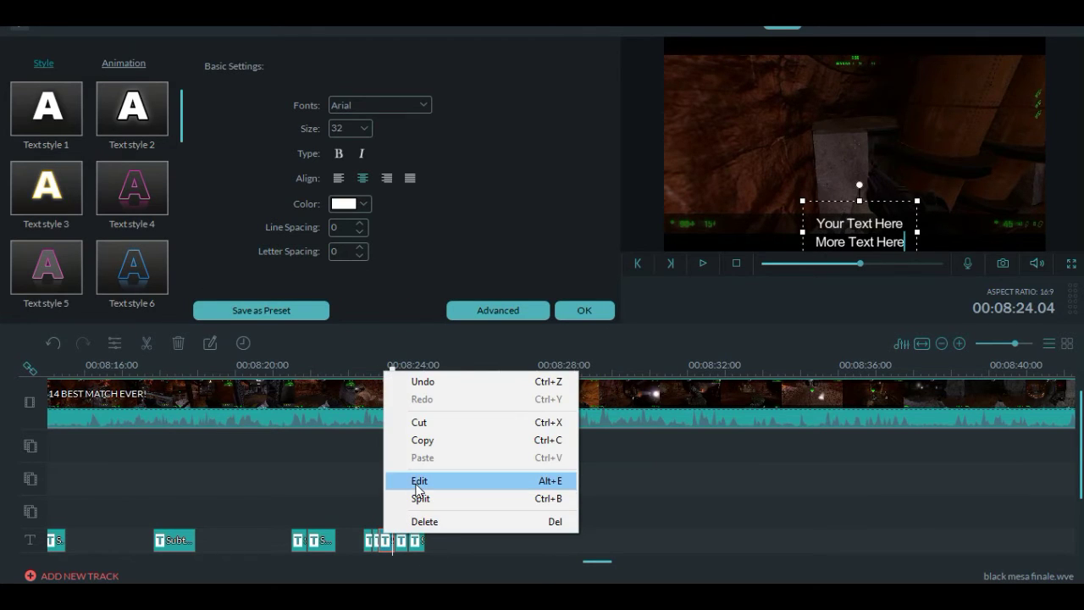
click(418, 480)
click(469, 310)
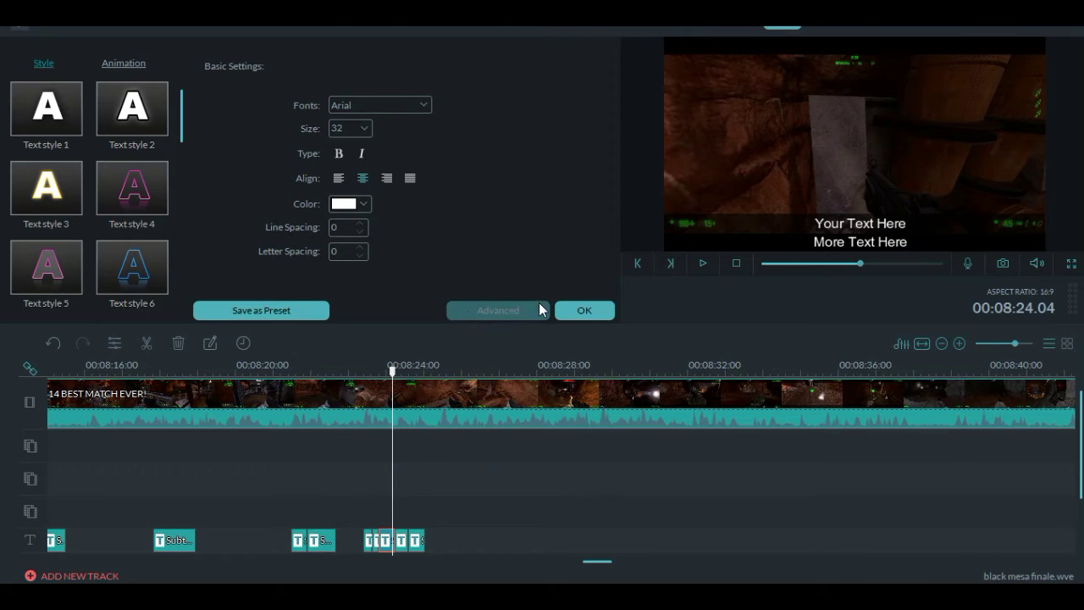
key(ctrl+a)
key(BackSpace)
text(W)
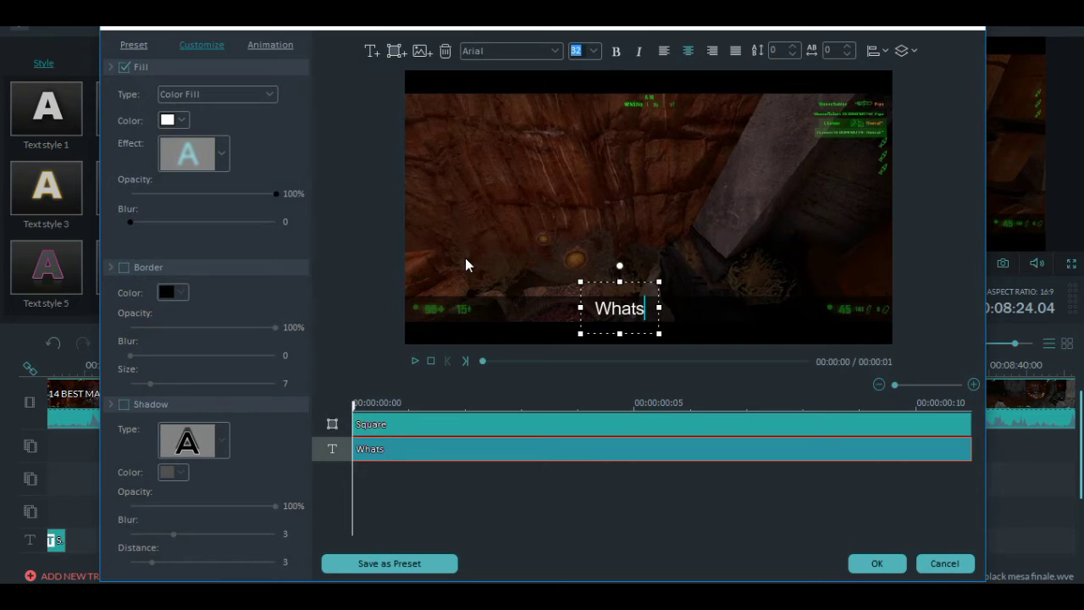
Delete the background square behind the "Whats" text and show the text's animation presets.
click(768, 319)
key(Delete)
click(620, 294)
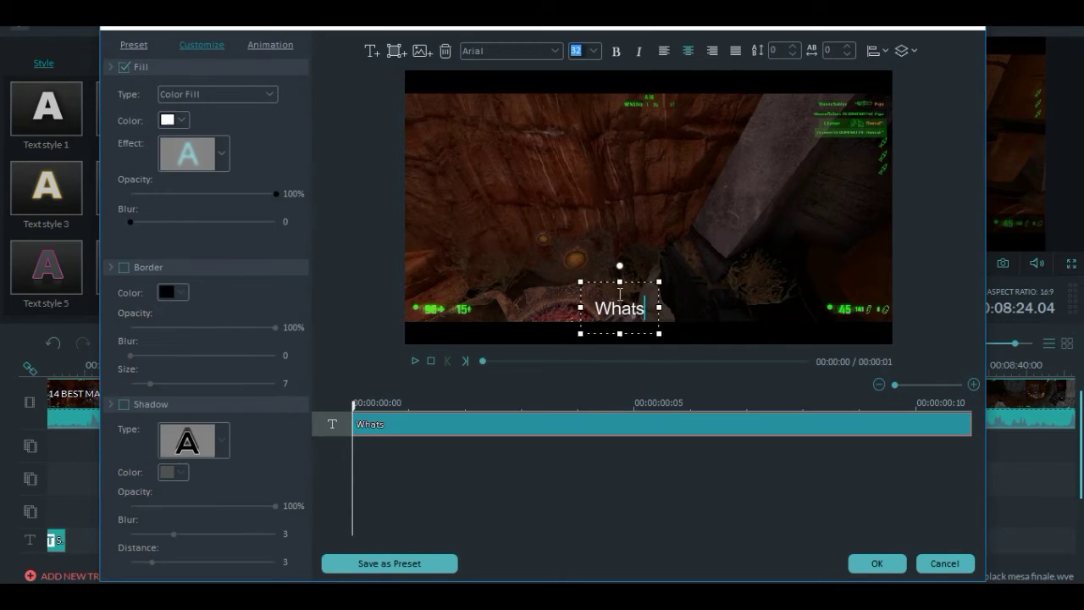
click(275, 46)
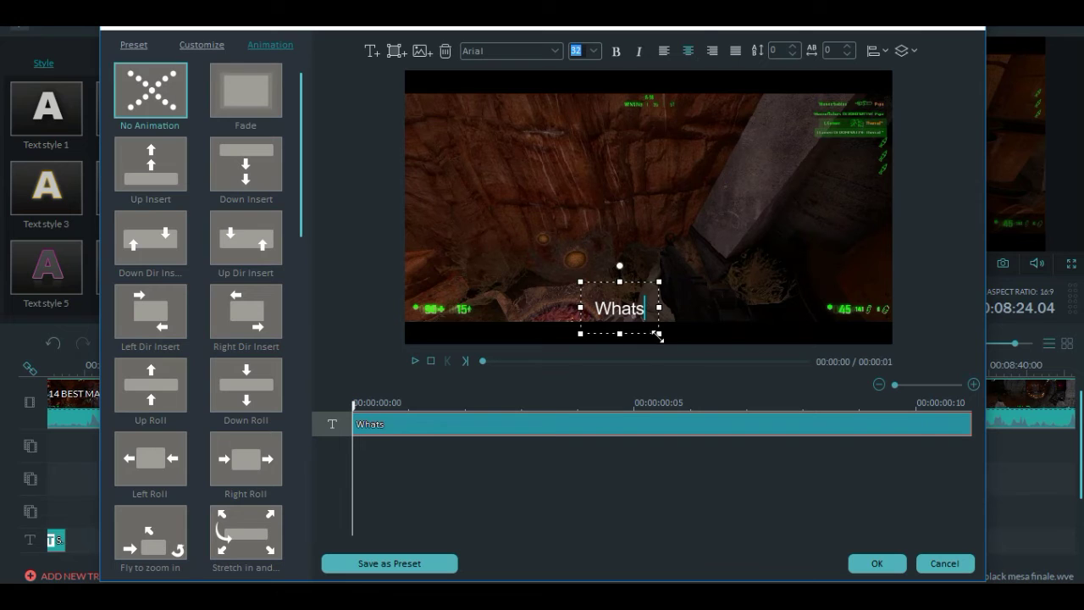
Enlarge the "Whats" text, center it horizontally near the bottom of the picture, and apply the edits.
drag(660, 333, 764, 368)
drag(711, 290, 690, 247)
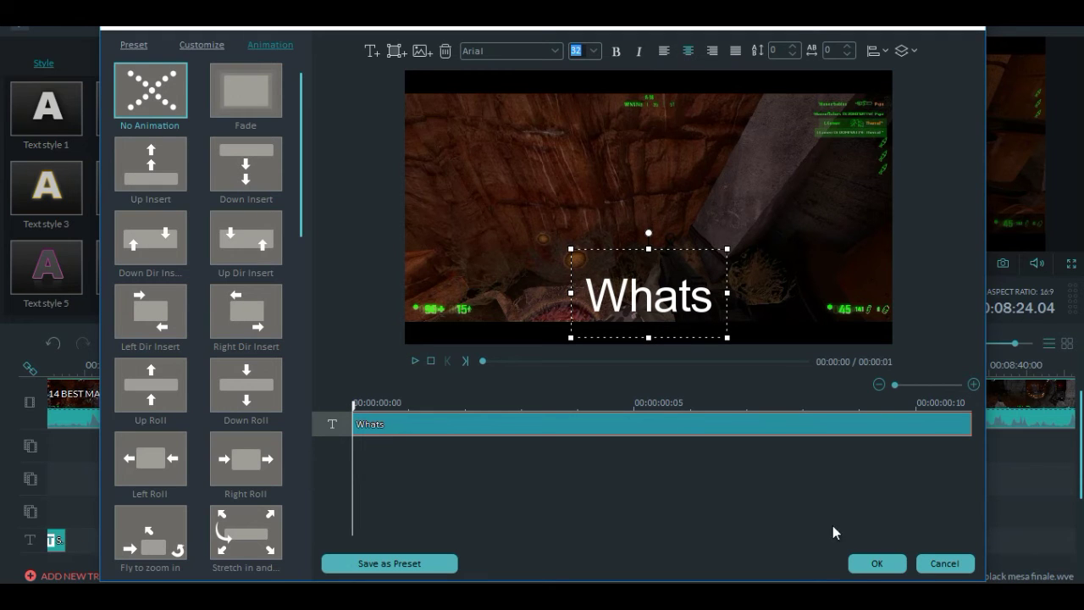
click(872, 563)
Play back the subtitle group through its last clips to check which words are spoken in the remaining placeholder clips.
drag(394, 372, 280, 372)
click(701, 263)
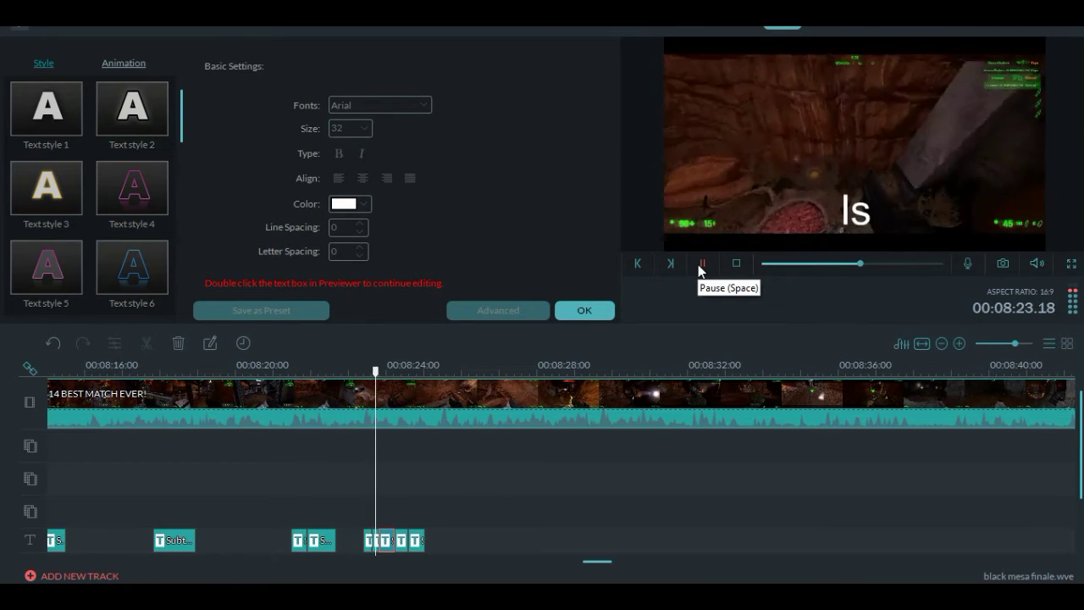
click(699, 266)
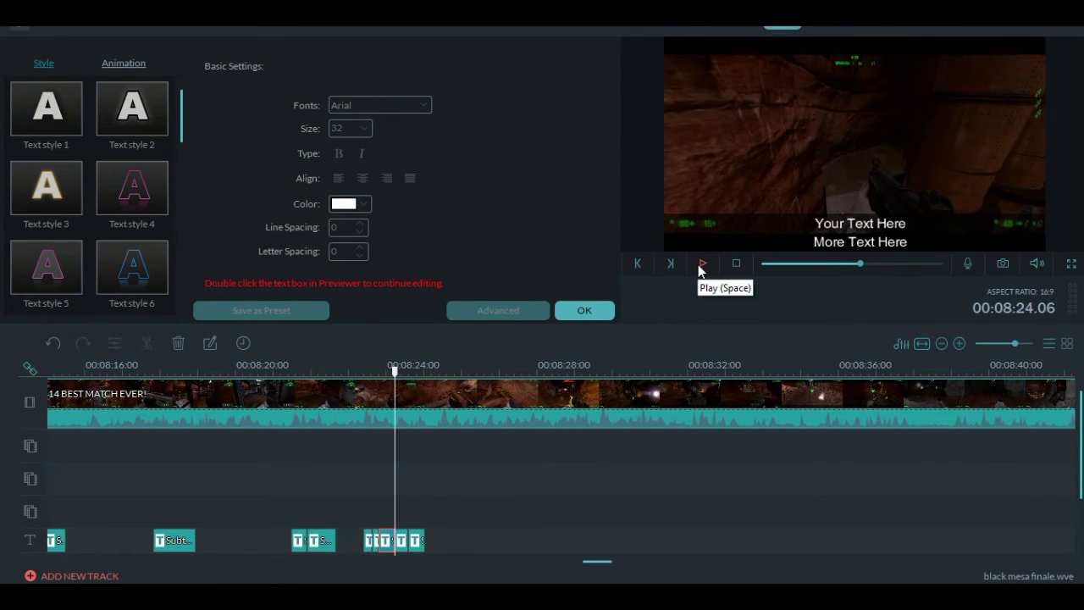
click(699, 266)
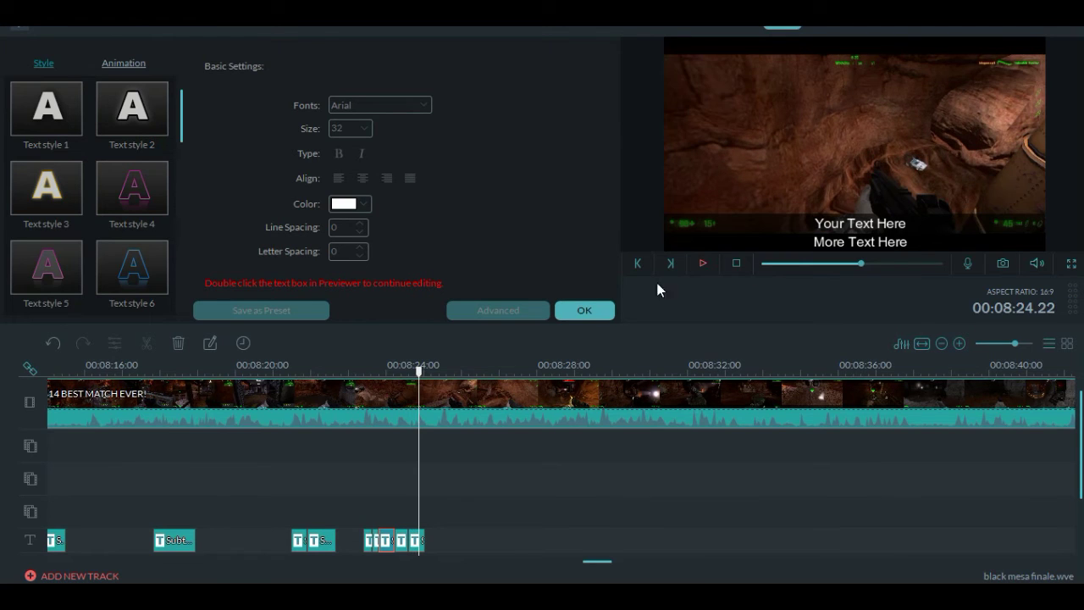
drag(418, 373, 409, 373)
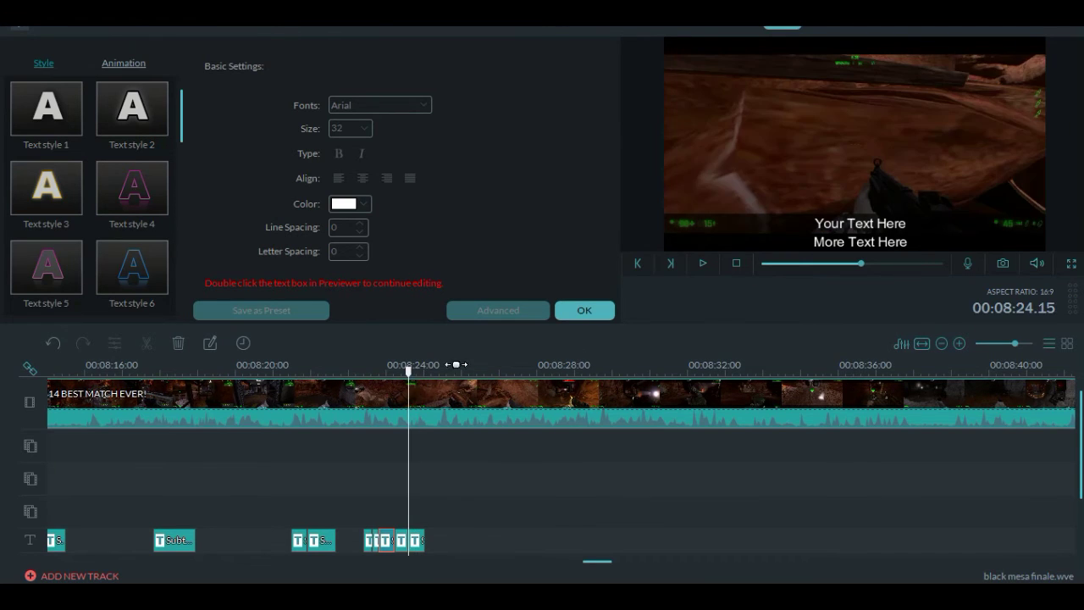
click(702, 265)
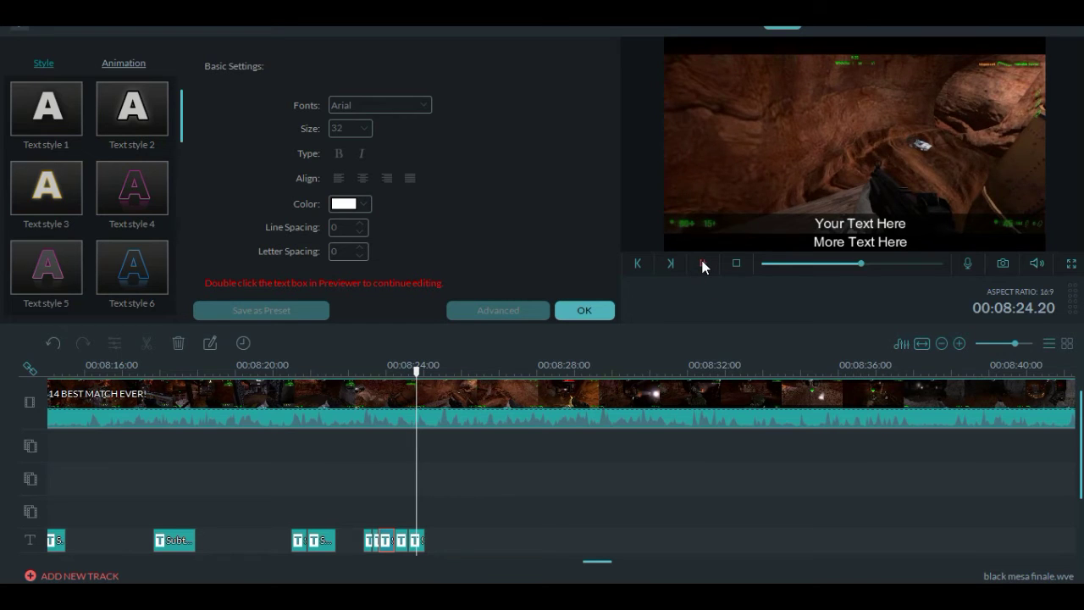
click(702, 265)
Open the last clip of the group in the advanced text editor and replace its placeholder text with "Dude!".
right_click(420, 541)
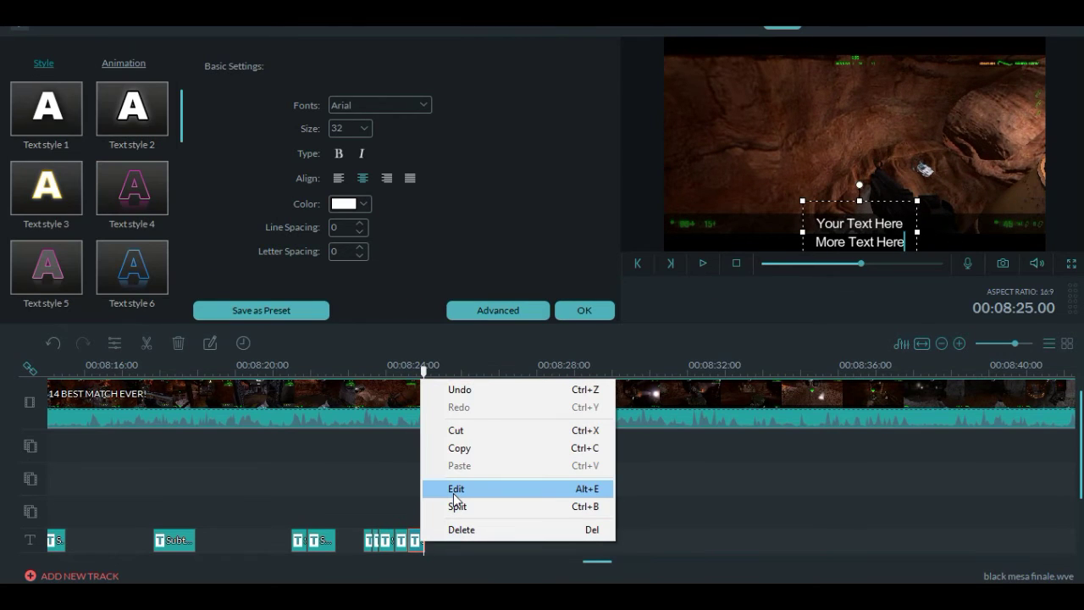
click(454, 493)
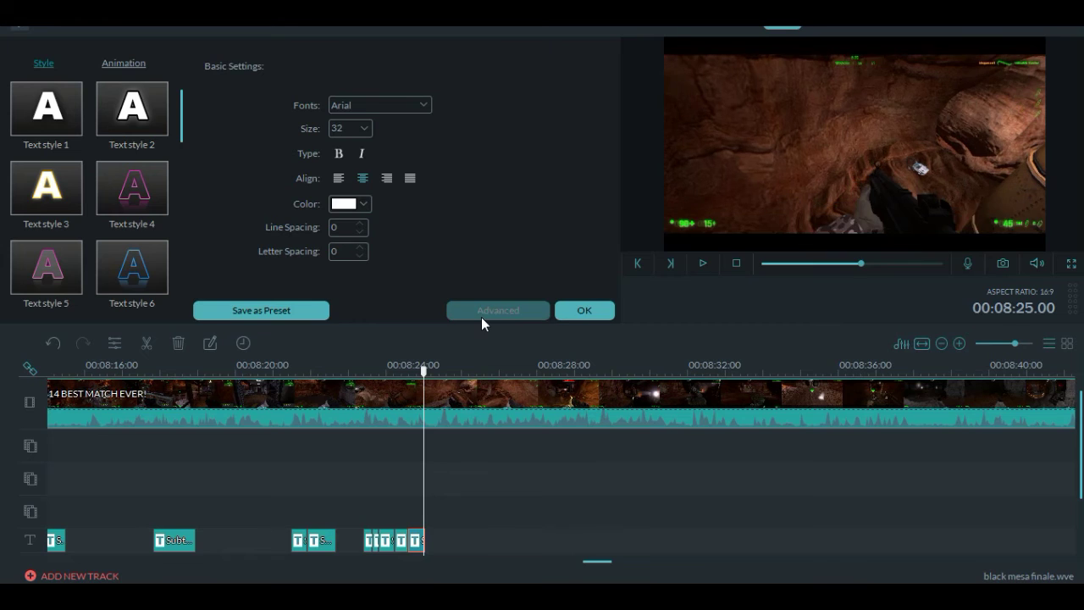
click(481, 316)
key(ctrl+a)
text(Yo)
key(BackSpace)
key(BackSpace)
text(Dud)
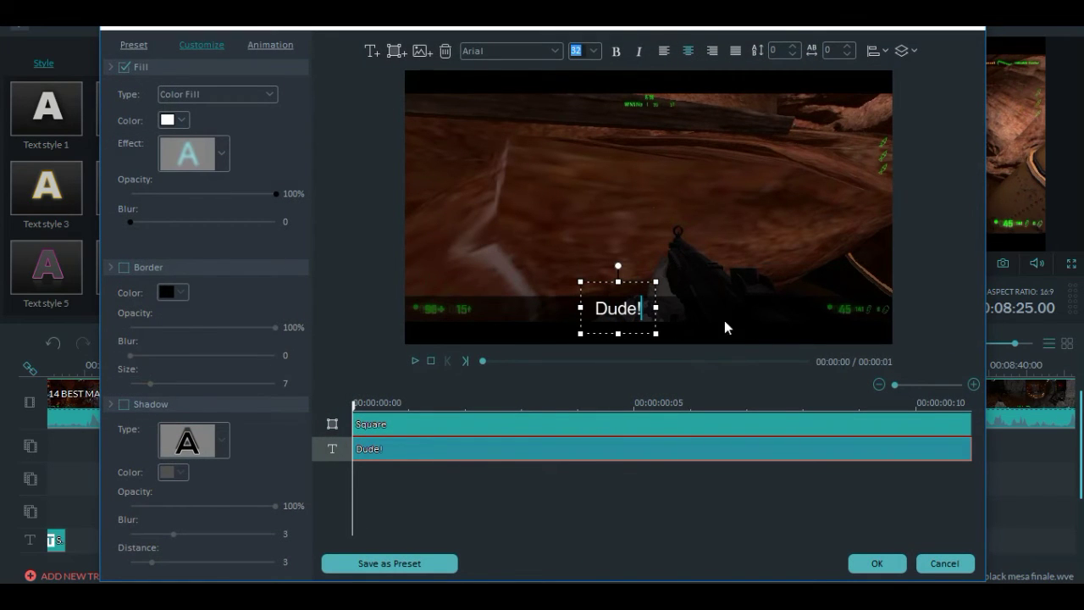
Delete the background square behind the "Dude!" text and show the text's animation presets.
click(754, 320)
key(Delete)
click(250, 48)
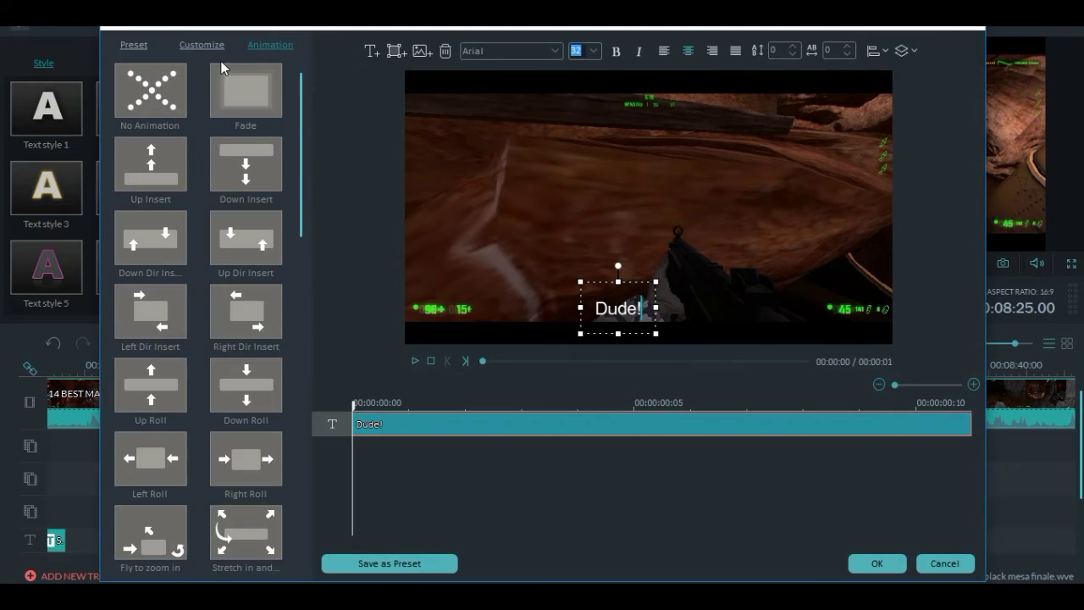
Enlarge the "Dude!" text, center it horizontally near the bottom of the picture, and apply the edits.
drag(658, 333, 782, 373)
drag(700, 279, 686, 231)
click(877, 564)
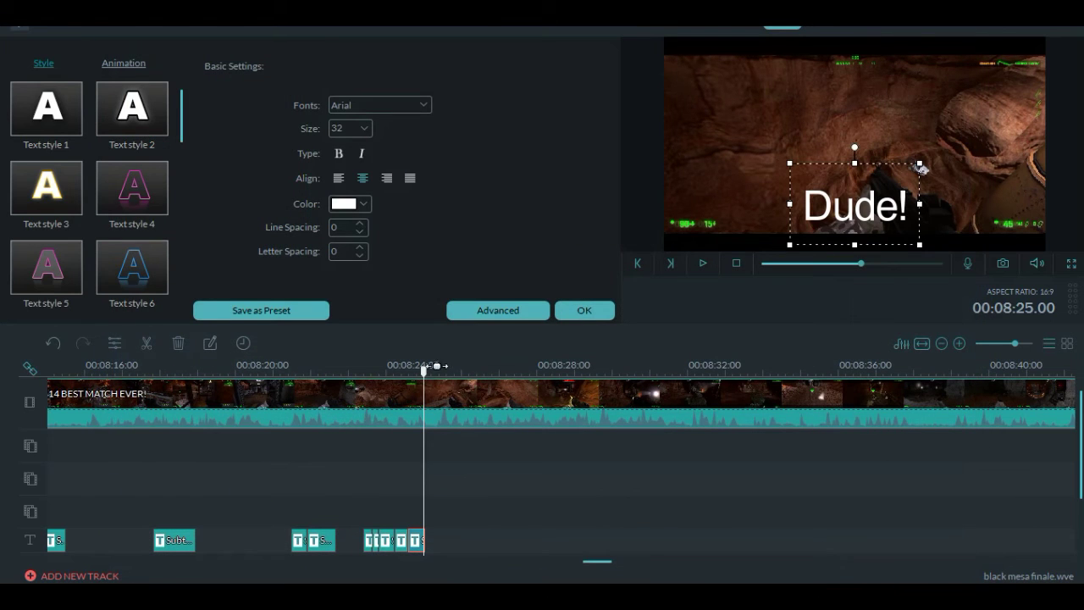
Reopen the "Dude!" clip in the advanced text editor, move its text slightly lower, and apply the change.
mouse_move(430, 379)
mouse_down()
mouse_move(387, 373)
mouse_move(423, 381)
mouse_up()
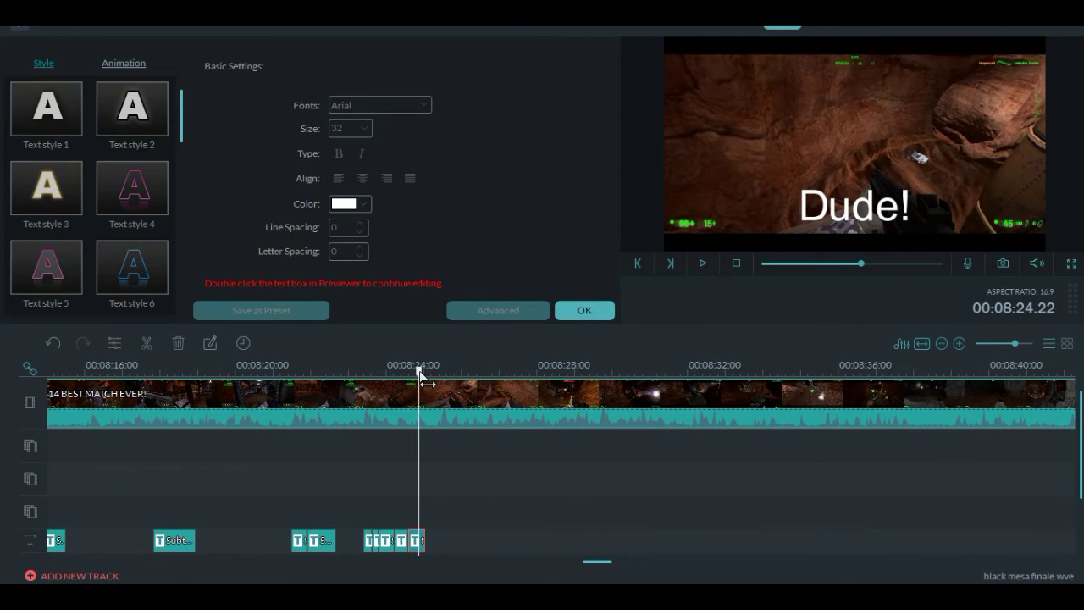
right_click(419, 534)
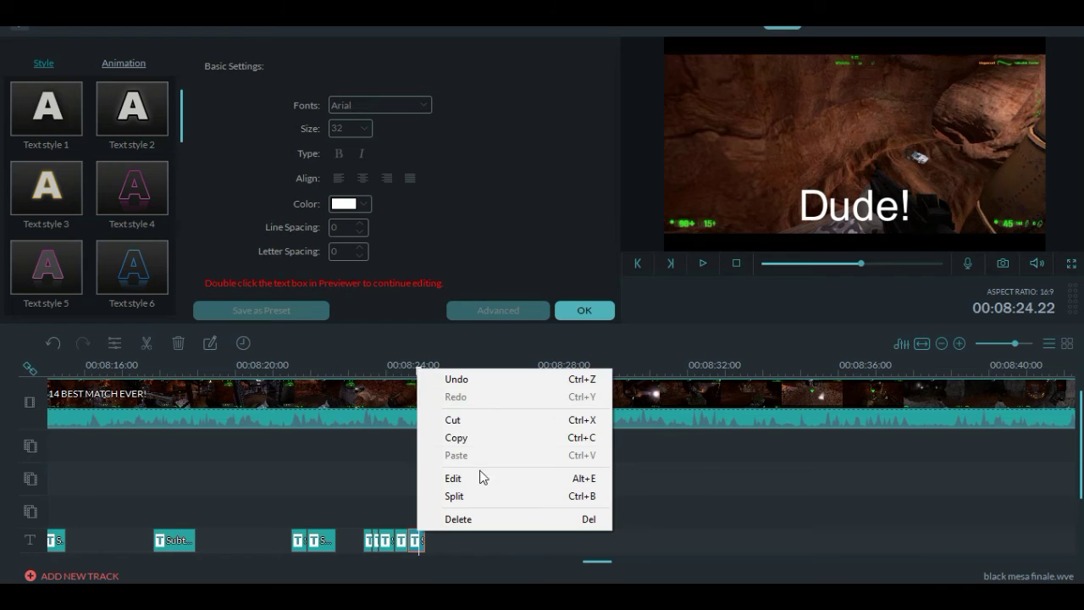
click(481, 477)
click(478, 311)
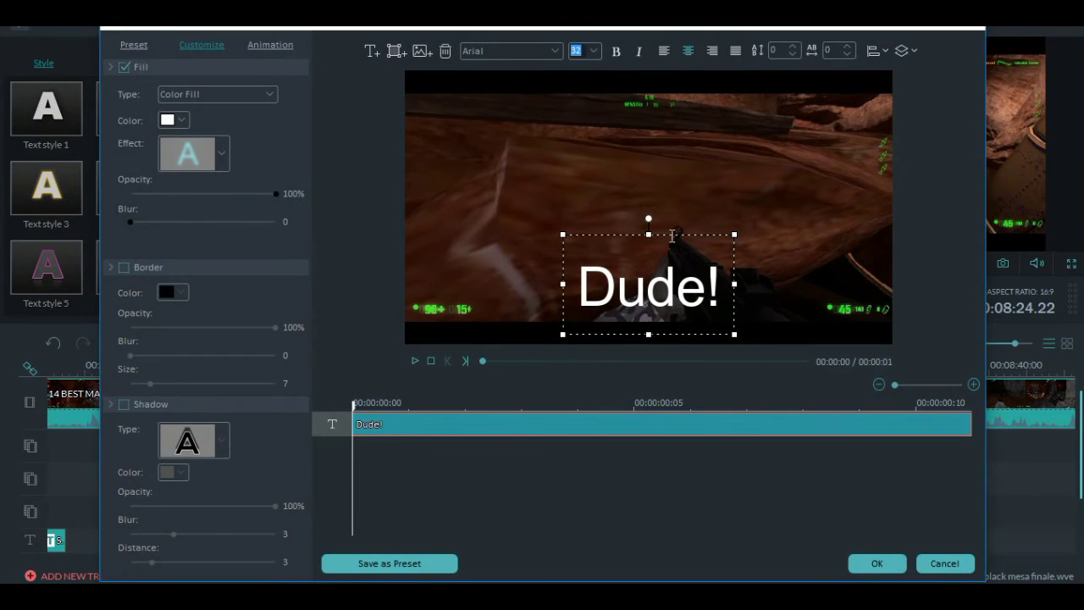
drag(673, 229, 673, 235)
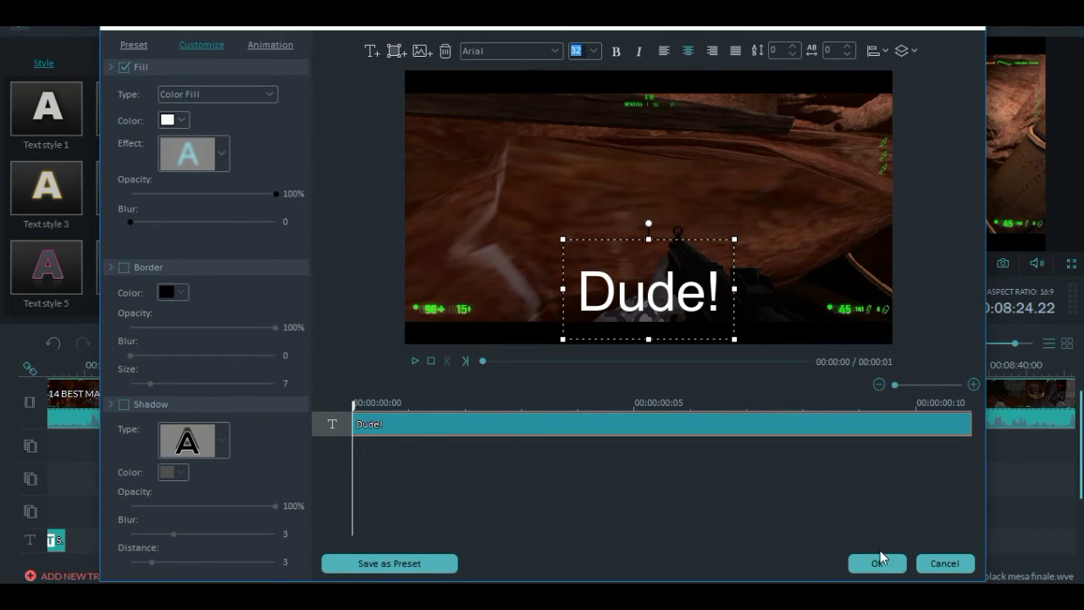
click(878, 563)
Leave the text settings and place the blue up-arrow image on the overlay track at the fourth subtitle clip's start.
mouse_move(421, 377)
mouse_down()
mouse_move(391, 374)
mouse_move(440, 379)
mouse_move(390, 373)
mouse_move(417, 377)
mouse_move(406, 377)
mouse_up()
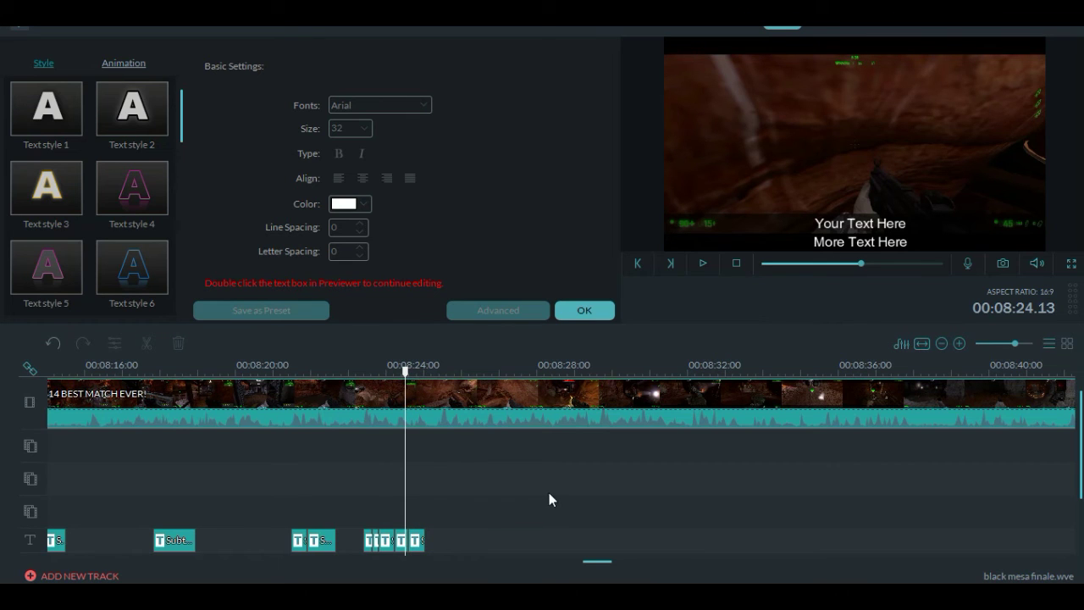
click(583, 310)
click(391, 539)
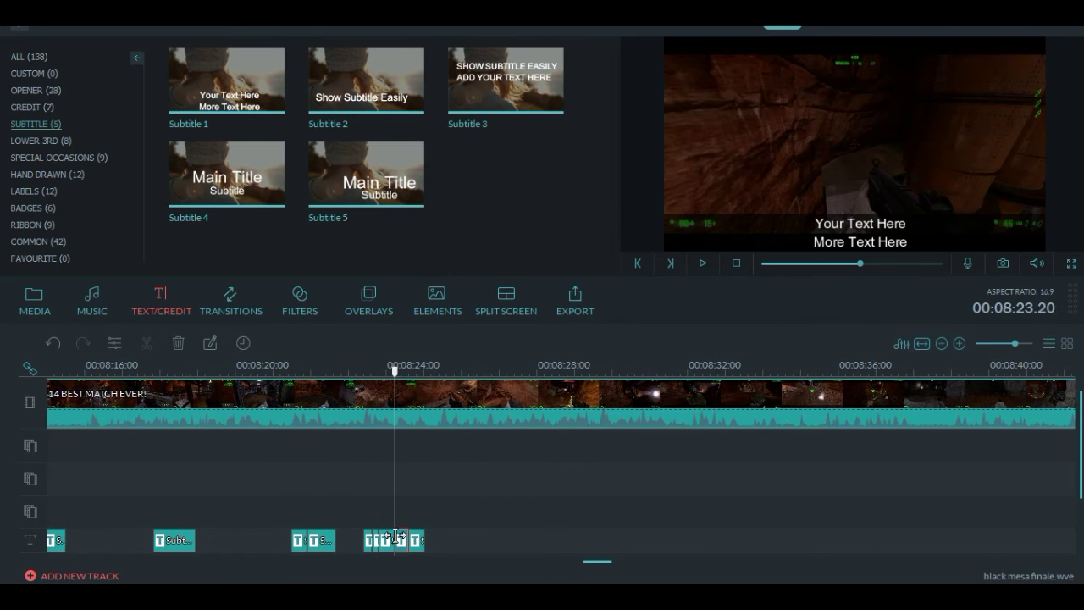
click(42, 301)
drag(229, 229, 399, 439)
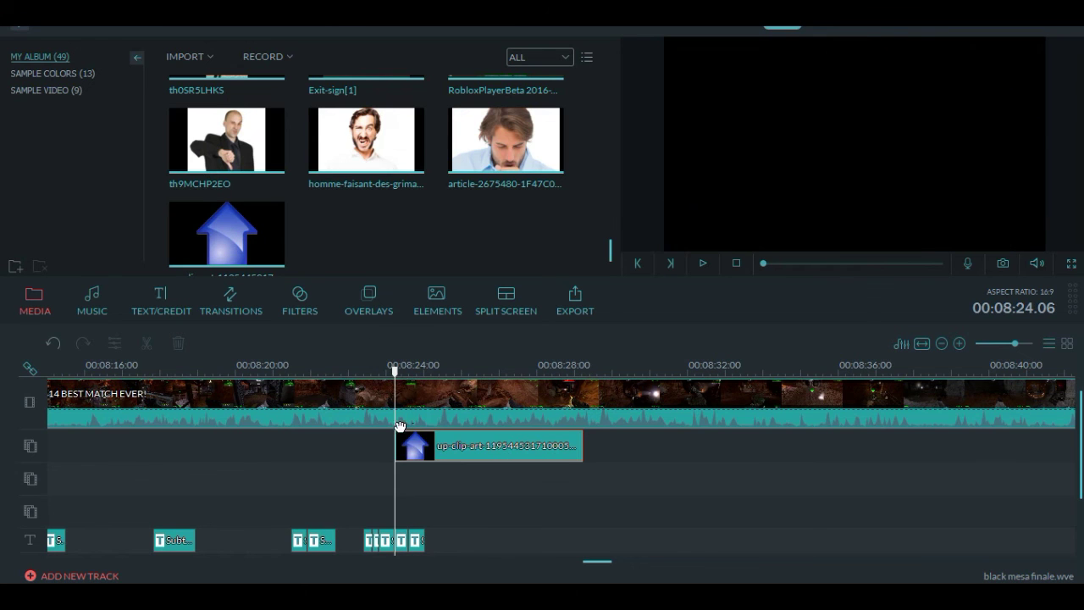
Split the arrow clip at the fourth subtitle clip's end and delete the excess part.
right_click(430, 454)
click(466, 393)
right_click(494, 451)
click(528, 433)
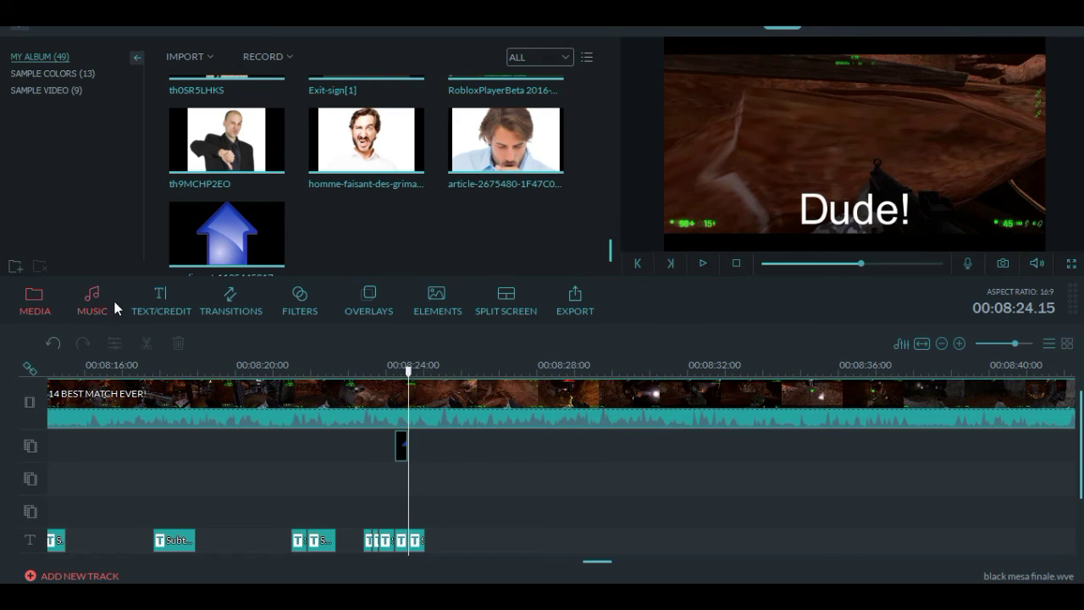
Delete the placeholder subtitle clip below the arrow clip and shrink the arrow image, placing it near the picture's lower centre.
click(160, 301)
right_click(402, 540)
click(436, 516)
click(402, 444)
drag(955, 37, 873, 171)
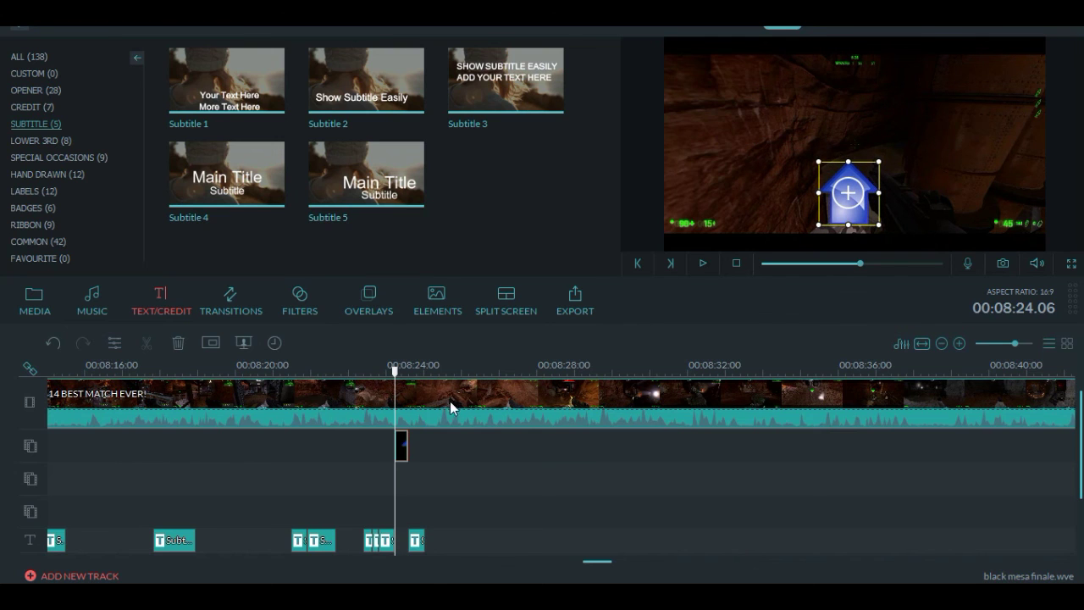
Play the sequence from the "Oh" subtitle past the "Dude!" clip to review the subtitles and arrow.
drag(398, 383, 296, 390)
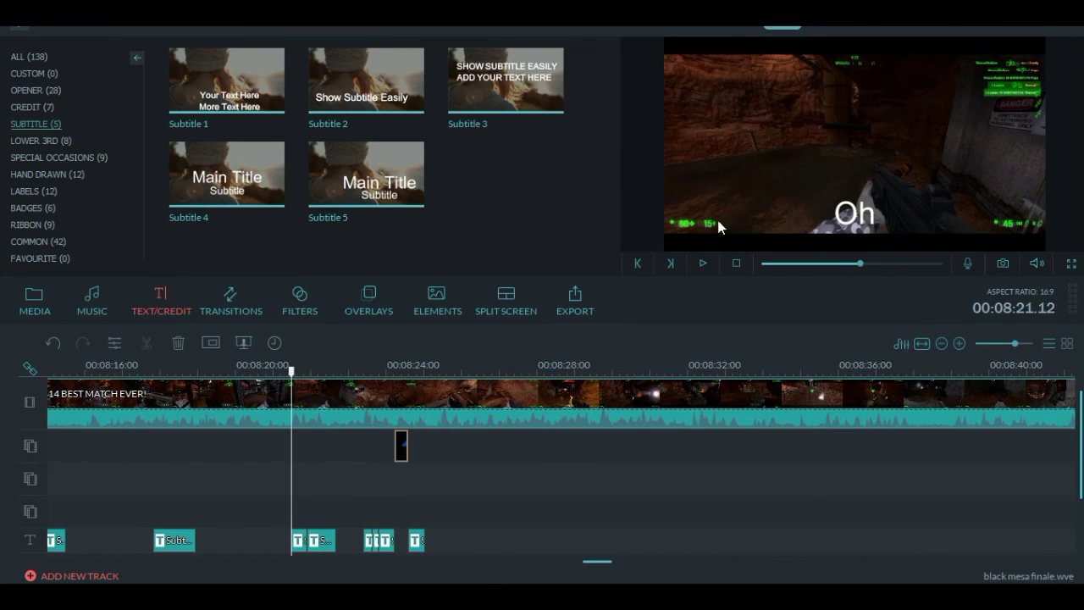
click(705, 262)
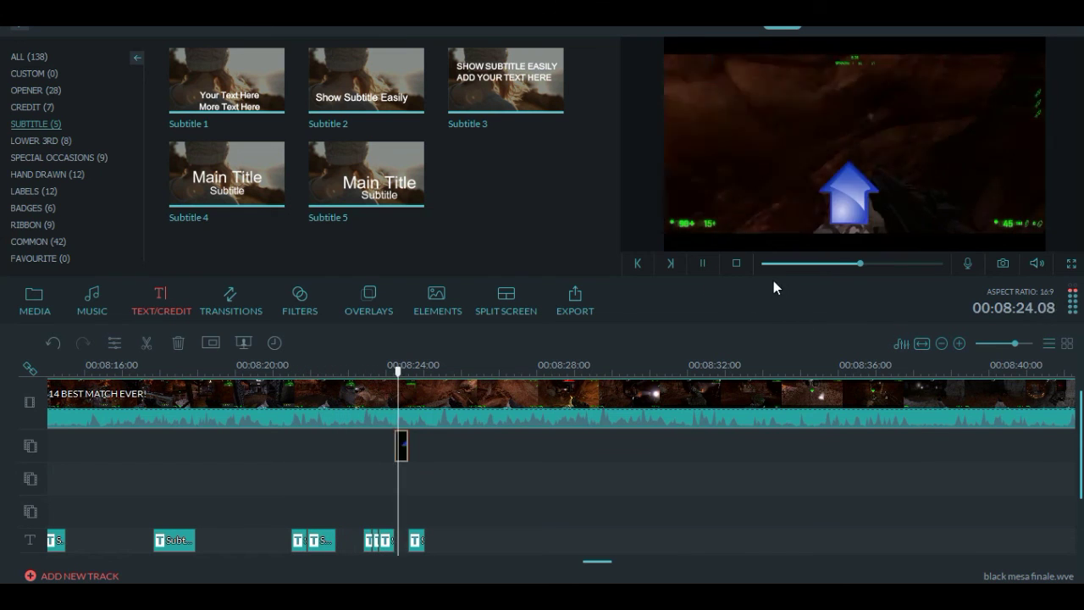
click(702, 263)
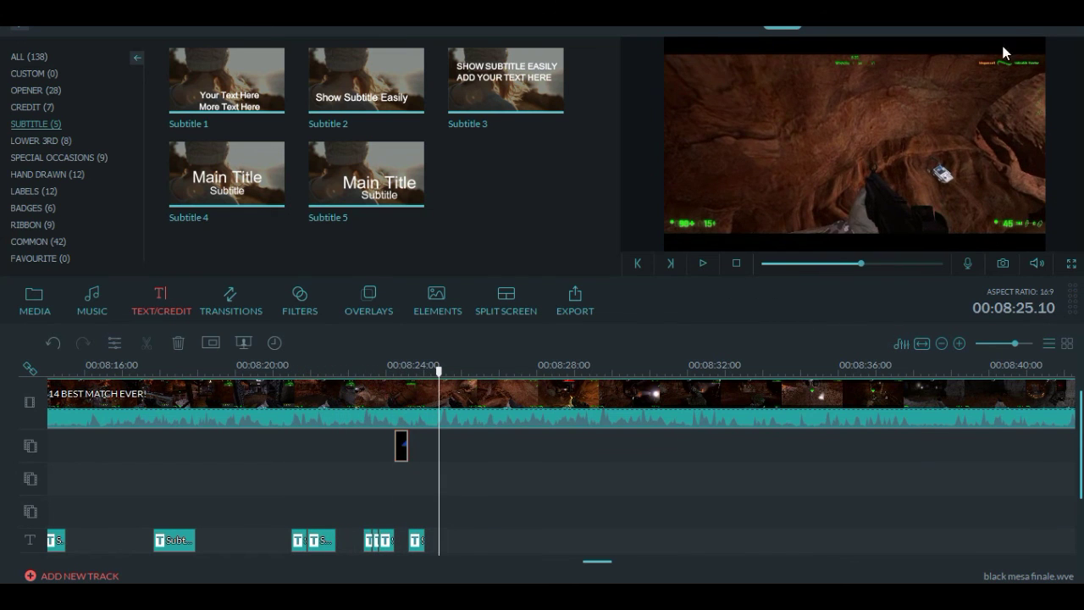